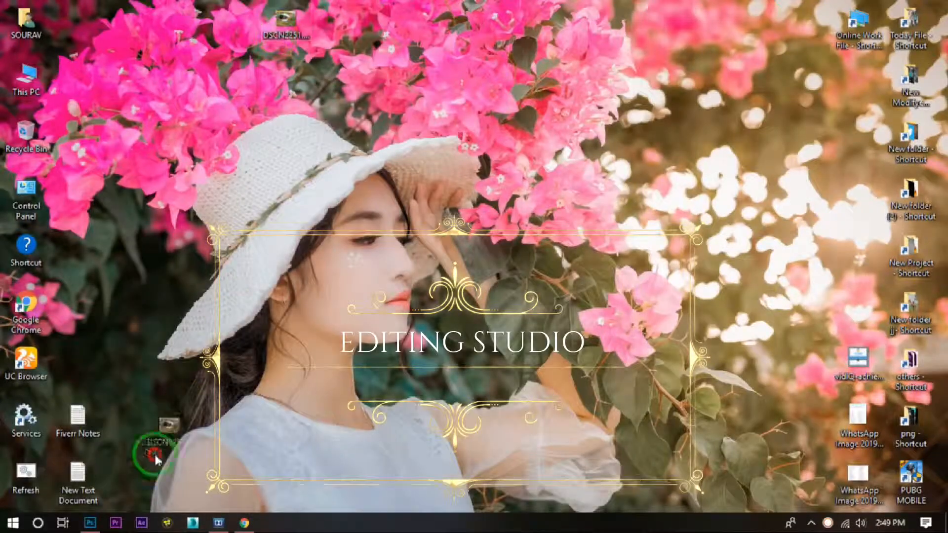
Rotate the photo to portrait orientation and duplicate the Background layer
left_click(91, 9)
mouse_move(188, 127)
left_click(328, 173)
left_click_drag(863, 320, 906, 502)
Select the man from head to legs with the Quick Selection tool, reducing the brush size to 15
left_click(15, 130)
scroll(414, 173, "up", 5)
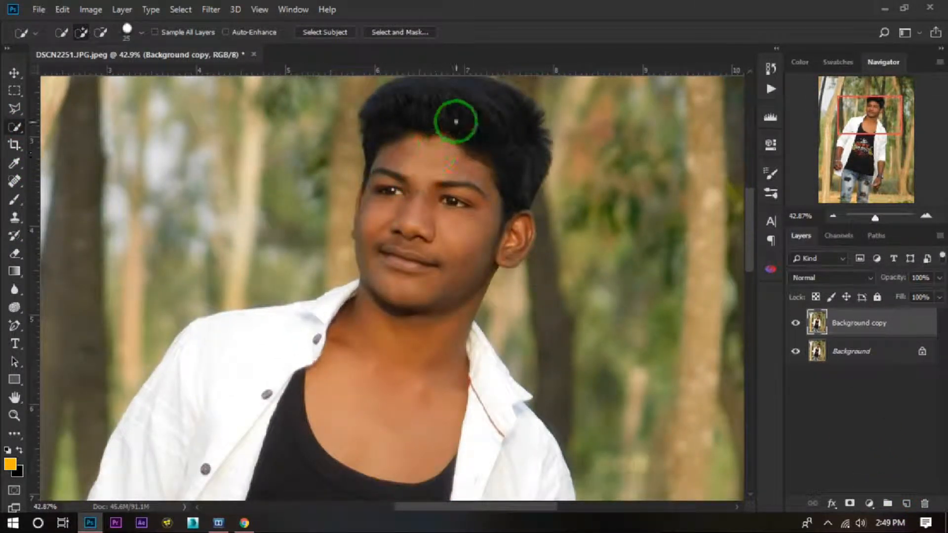
key("bracketleft")
key("bracketleft")
scroll(457, 208, "down", 1)
mouse_move(456, 122)
left_mouse_down()
mouse_move(423, 337)
mouse_move(414, 207)
left_mouse_up()
scroll(457, 207, "down", 1)
mouse_move(351, 177)
left_mouse_down()
mouse_move(454, 241)
mouse_move(367, 257)
mouse_move(365, 306)
mouse_move(453, 368)
mouse_move(383, 282)
left_mouse_up()
mouse_move(325, 318)
left_mouse_down()
mouse_move(321, 194)
mouse_move(322, 332)
mouse_move(380, 428)
mouse_move(485, 435)
mouse_move(512, 381)
mouse_move(435, 283)
left_mouse_up()
mouse_move(497, 208)
left_mouse_down()
mouse_move(508, 279)
mouse_move(489, 311)
left_mouse_up()
mouse_move(332, 342)
left_mouse_down()
mouse_move(338, 311)
mouse_move(237, 300)
left_mouse_up()
Refine the selection around the wristwatch hand and remove the gap between the legs from it
scroll(425, 244, "up", 7)
mouse_move(456, 250)
left_mouse_down()
mouse_move(459, 268)
mouse_move(467, 258)
left_mouse_up()
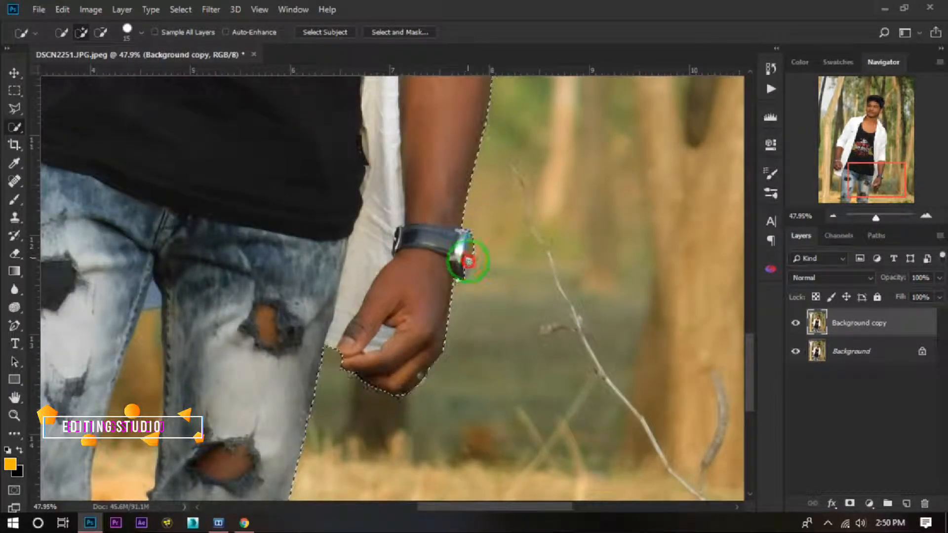
scroll(463, 284, "up", 3)
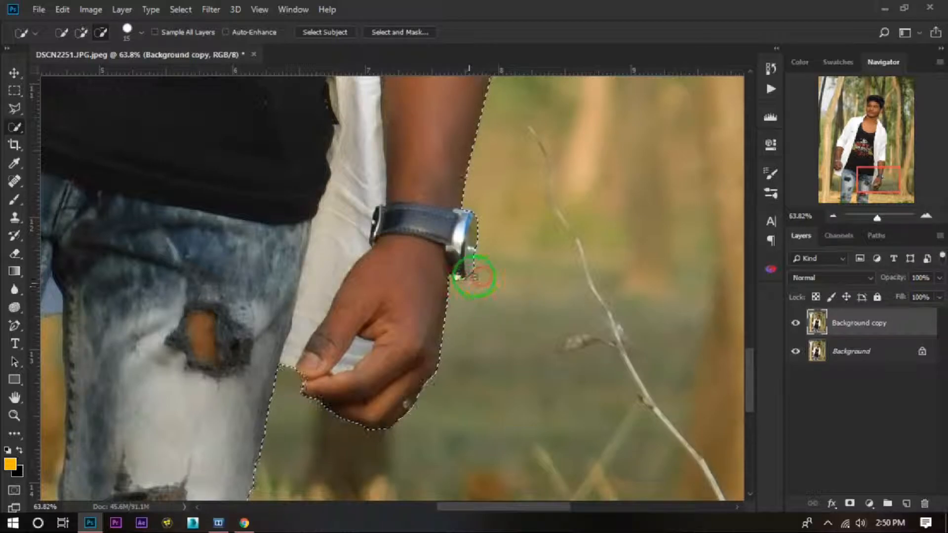
scroll(456, 279, "down", 8)
scroll(239, 290, "up", 7)
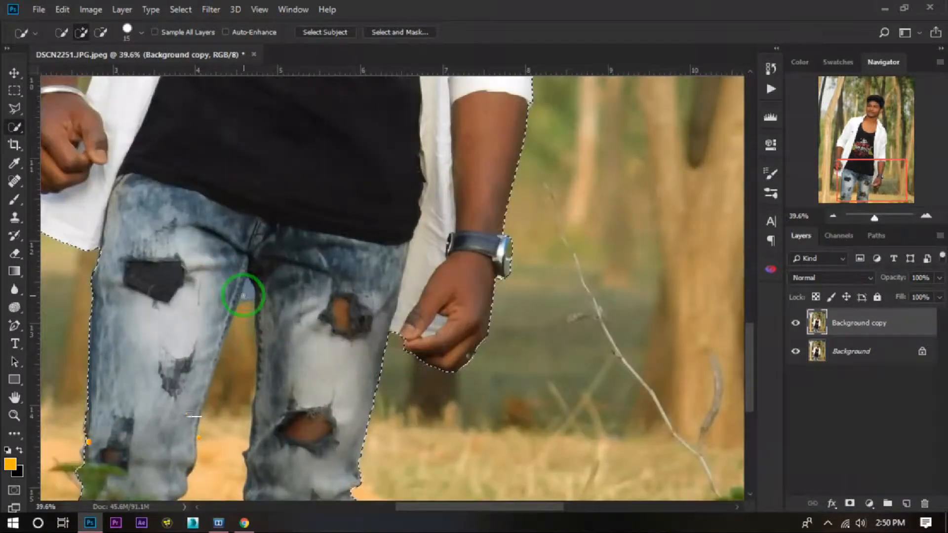
scroll(245, 321, "down", 5)
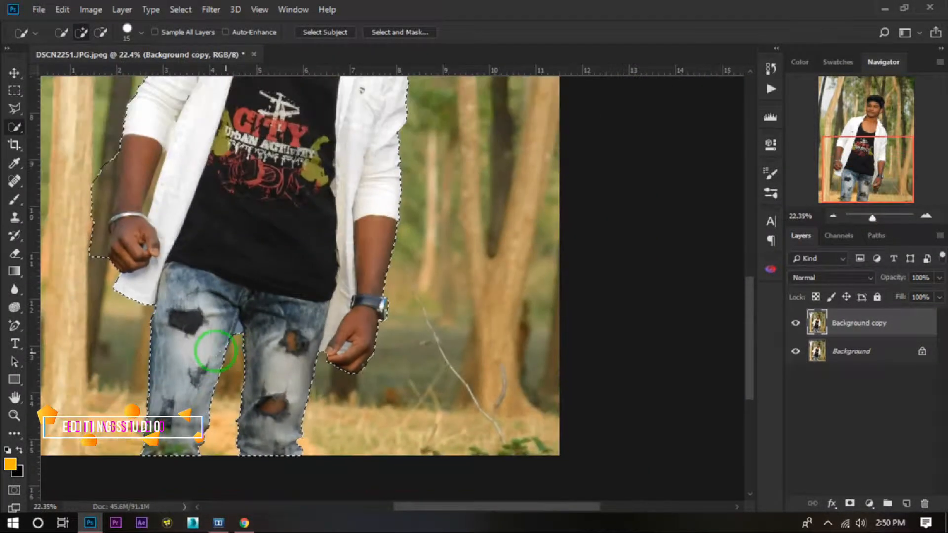
Subtract the background beside the bracelet arm and hand so the selection follows their outline
scroll(98, 165, "up", 4)
scroll(193, 156, "up", 2)
mouse_move(187, 279)
left_mouse_down()
mouse_move(71, 198)
mouse_move(96, 140)
left_mouse_up()
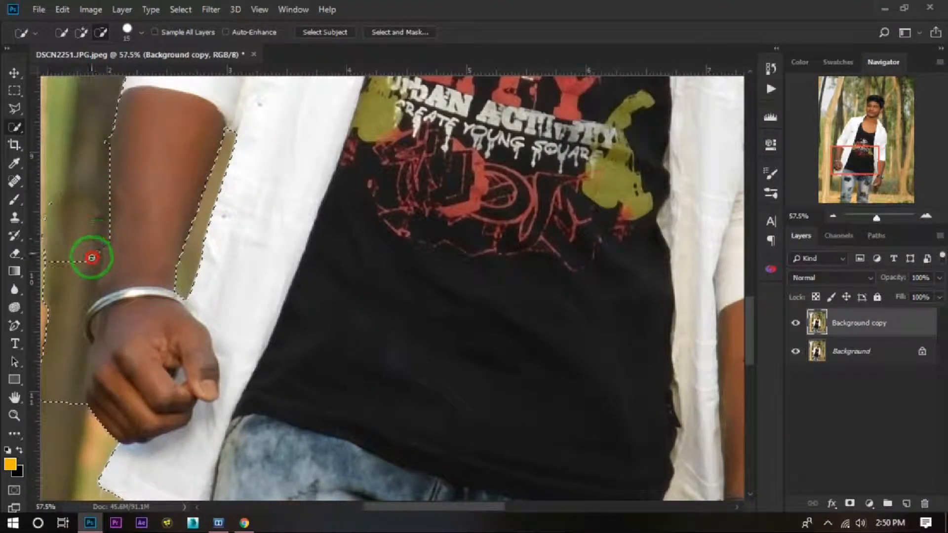
left_click_drag(84, 291, 101, 140)
scroll(129, 175, "down", 4)
scroll(213, 199, "up", 5)
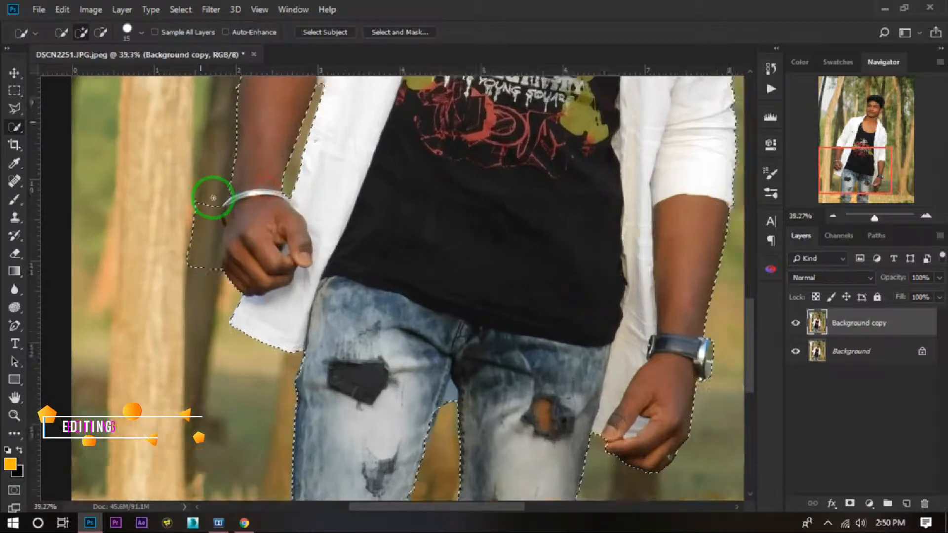
left_click_drag(213, 209, 203, 300)
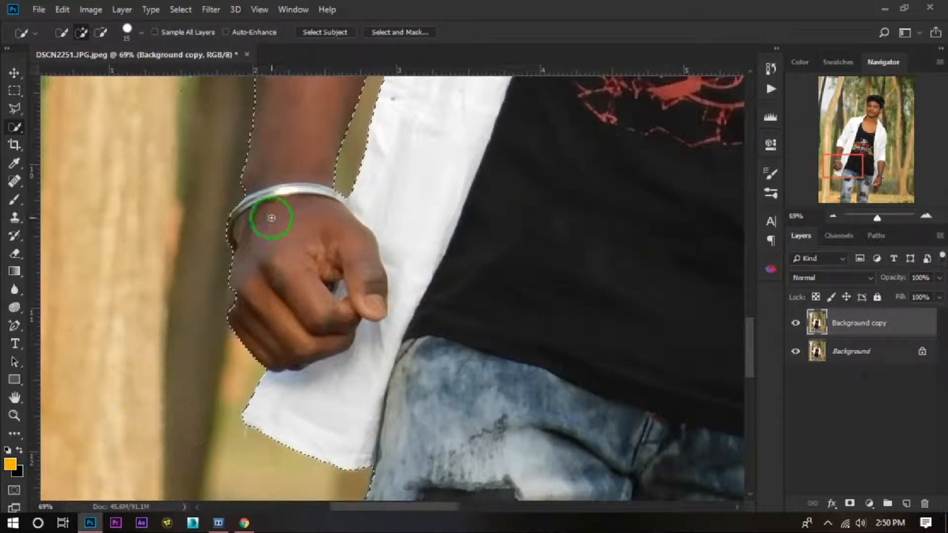
scroll(261, 316, "down", 3)
scroll(295, 321, "up", 5)
left_click_drag(554, 254, 456, 405)
scroll(495, 244, "up", 6)
scroll(511, 304, "down", 10)
scroll(510, 303, "down", 5)
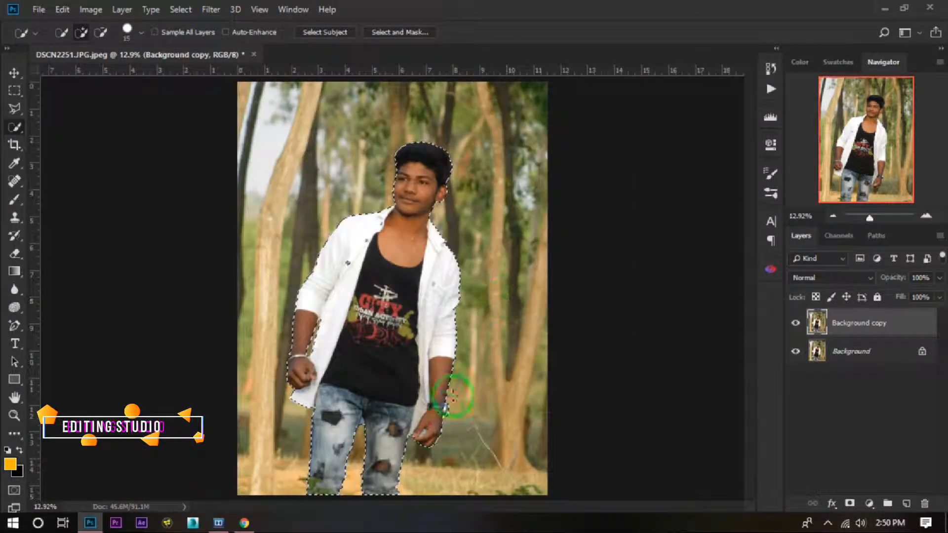
Refine the selection's edges around the hair in Select and Mask and apply the result
left_click(180, 9)
left_click(204, 195)
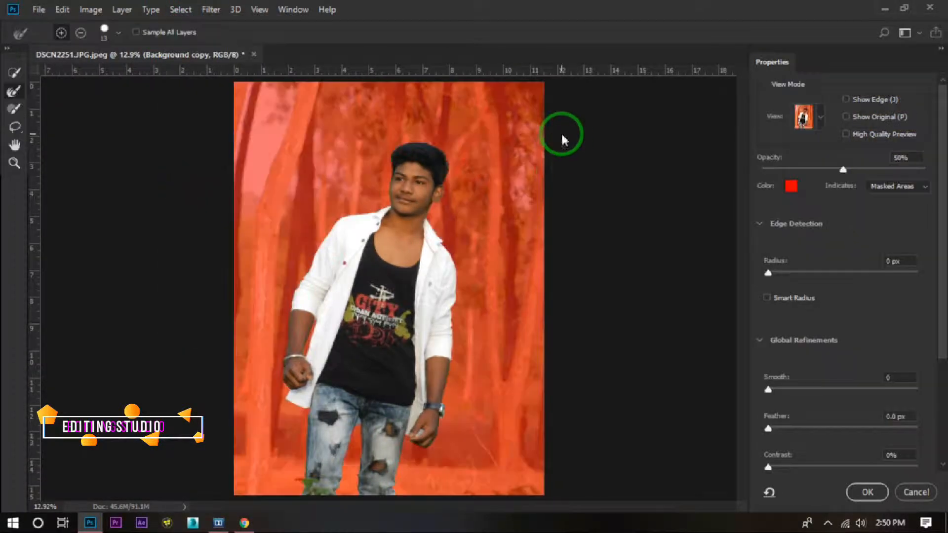
scroll(416, 186, "up", 10)
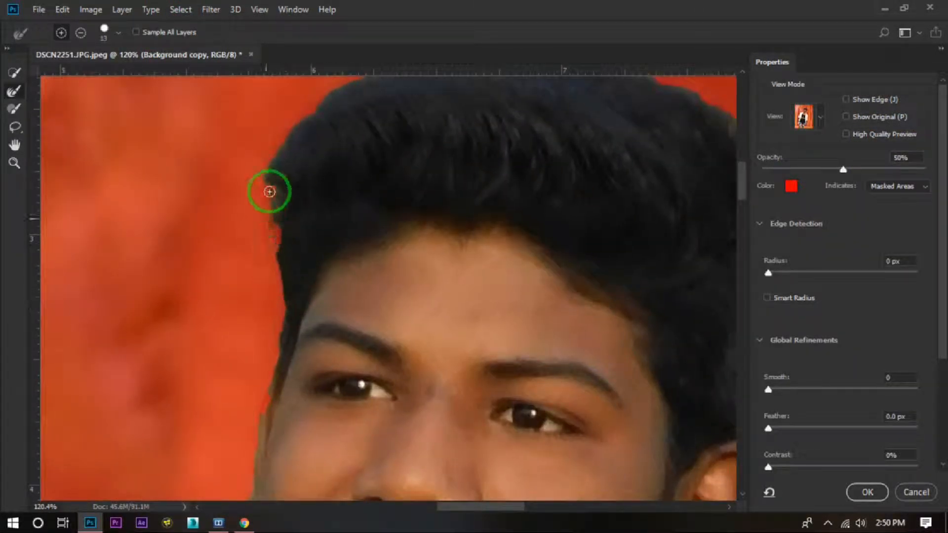
left_click_drag(364, 284, 340, 283)
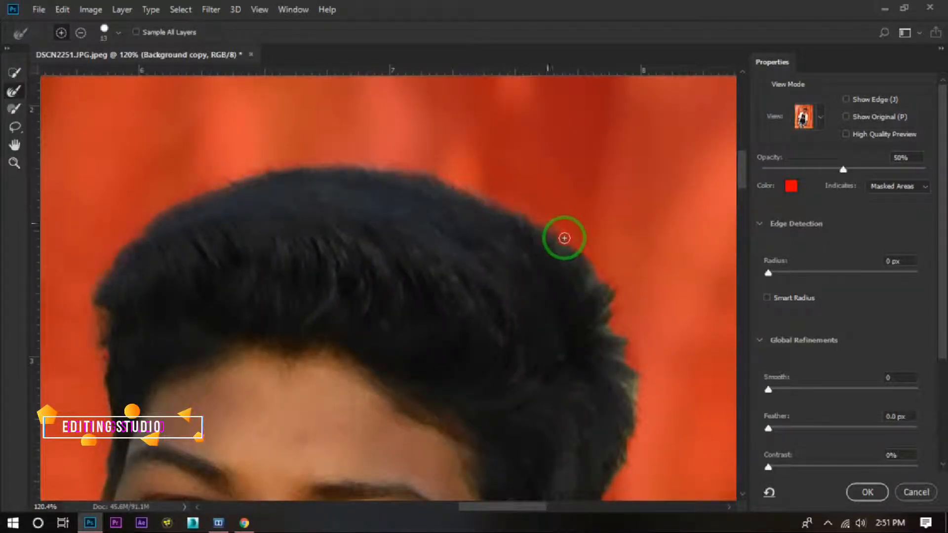
scroll(635, 395, "down", 8)
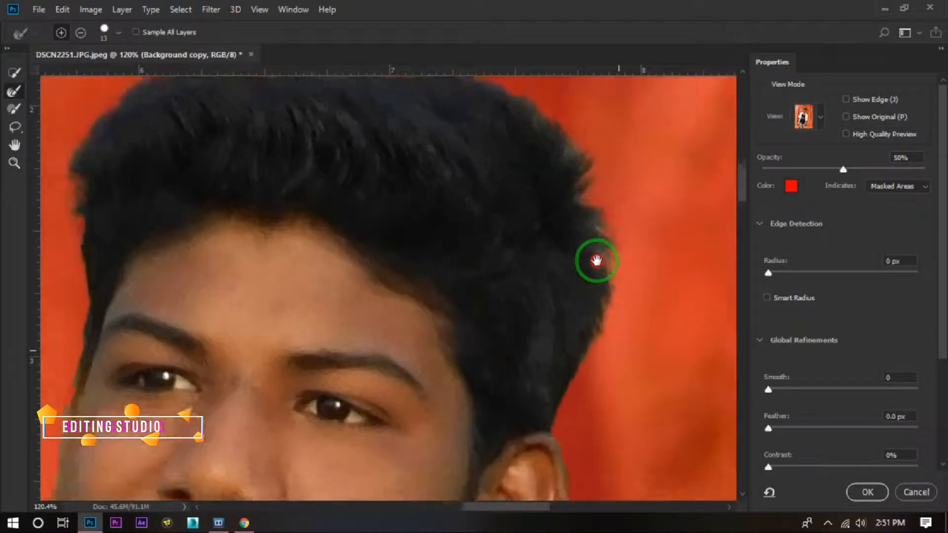
scroll(494, 245, "down", 5)
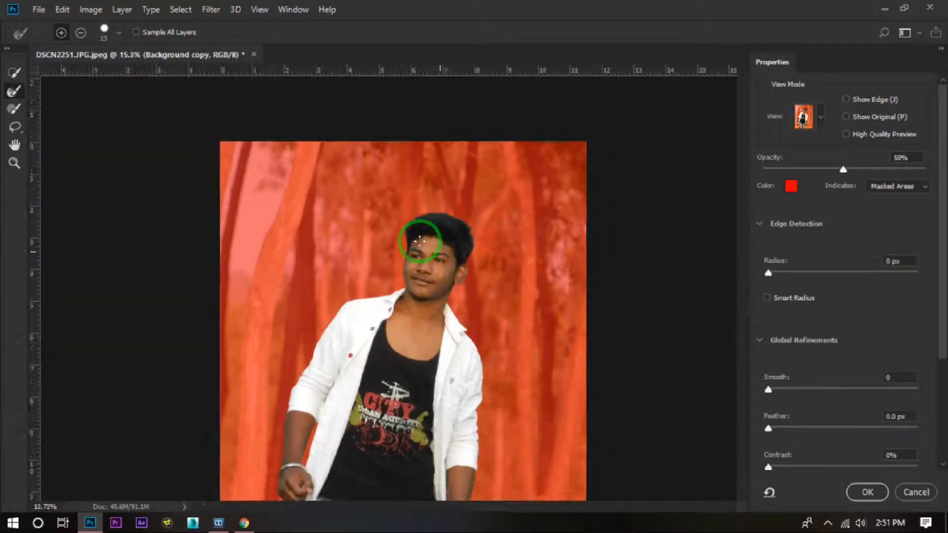
left_click(861, 489)
Save the current selection under the name "a"
left_click(180, 9)
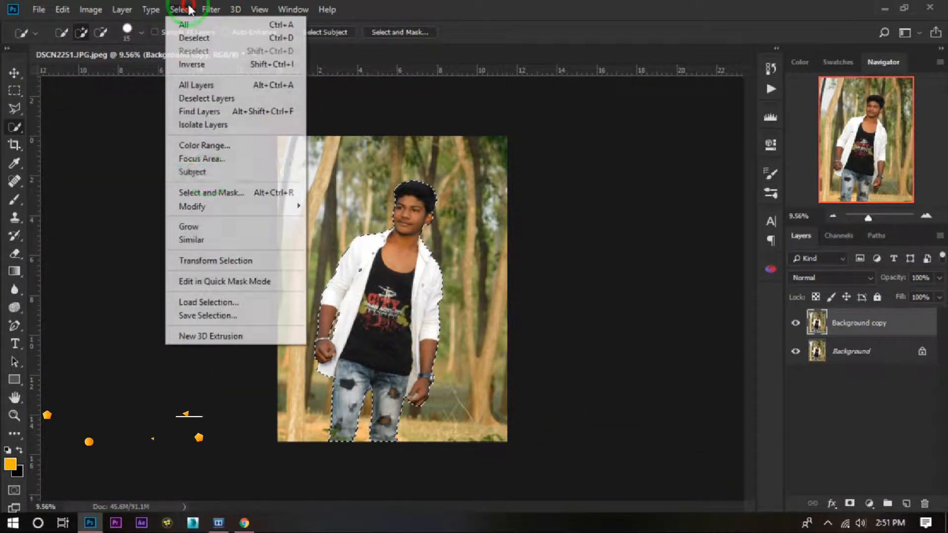
left_click(220, 314)
type("a")
left_click(573, 119)
Duplicate the Background copy layer, mask the lower copy to the selected man, and apply that layer mask
scroll(401, 184, "up", 5)
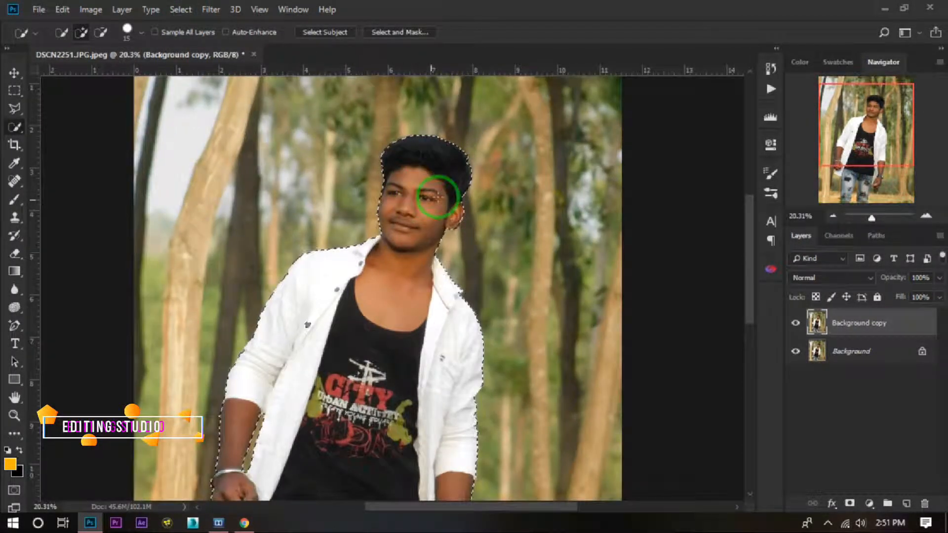
scroll(524, 306, "down", 4)
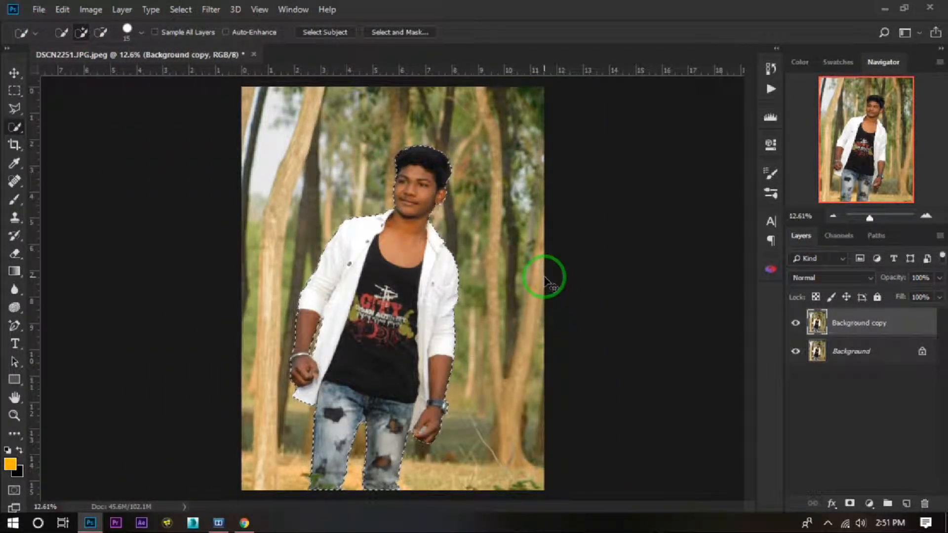
left_click_drag(858, 328, 906, 503)
left_click(859, 349)
left_click(850, 503)
right_click(838, 351)
left_click(846, 391)
left_click(794, 379)
left_click(794, 380)
Load the cut-out man's outline as a selection and fill it content-aware on the Background copy 2 layer
left_click(805, 325)
left_click(815, 350, "ctrl")
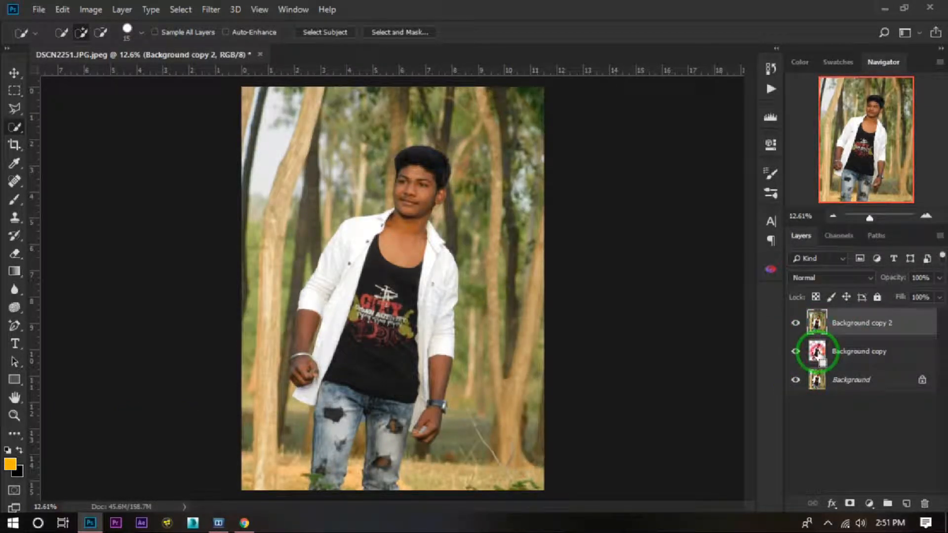
left_click(63, 9)
left_click(104, 225)
left_click(560, 123)
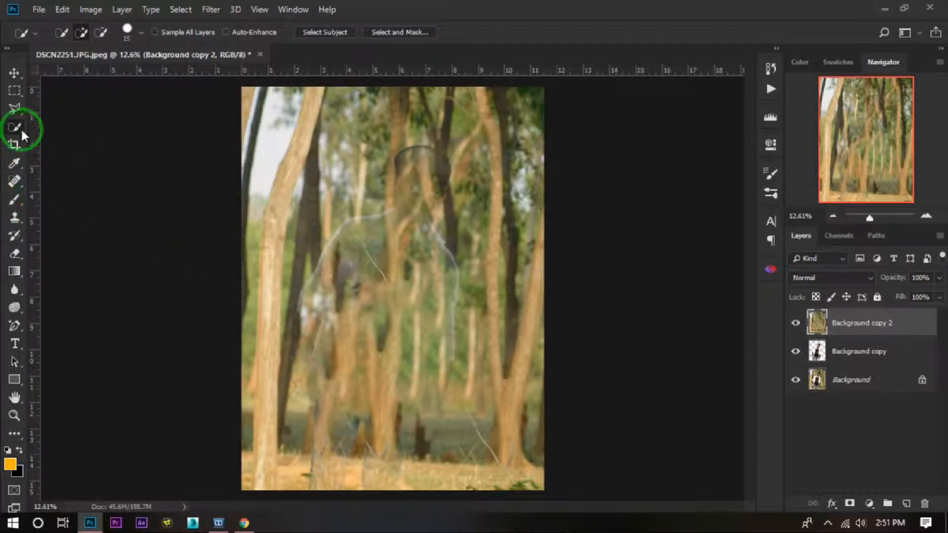
Heal the leftover outline of the head, left shoulder and chest with the Spot Healing Brush, enlarging it to 175
left_click(14, 182)
scroll(398, 157, "up", 3)
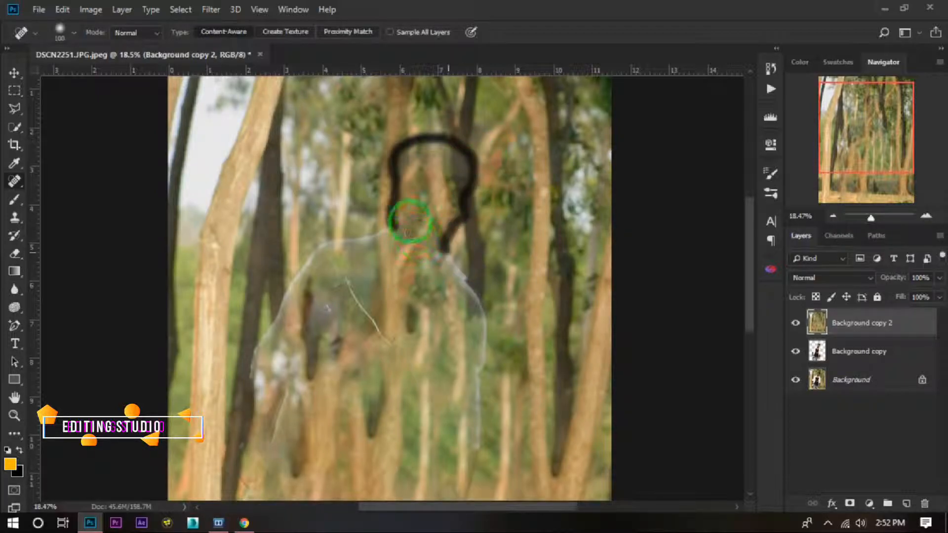
mouse_move(410, 221)
left_mouse_down()
mouse_move(360, 239)
mouse_move(281, 311)
mouse_move(250, 378)
left_mouse_up()
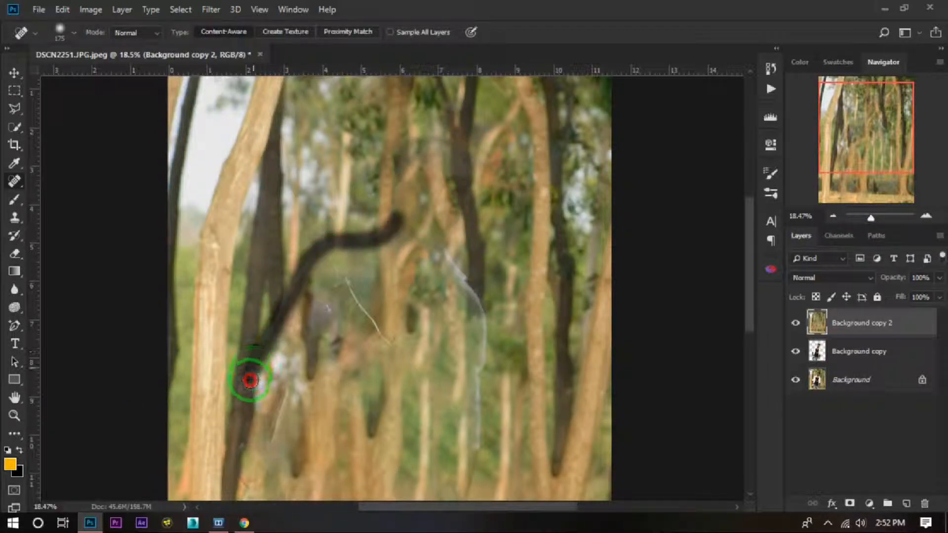
left_click_drag(328, 262, 391, 350)
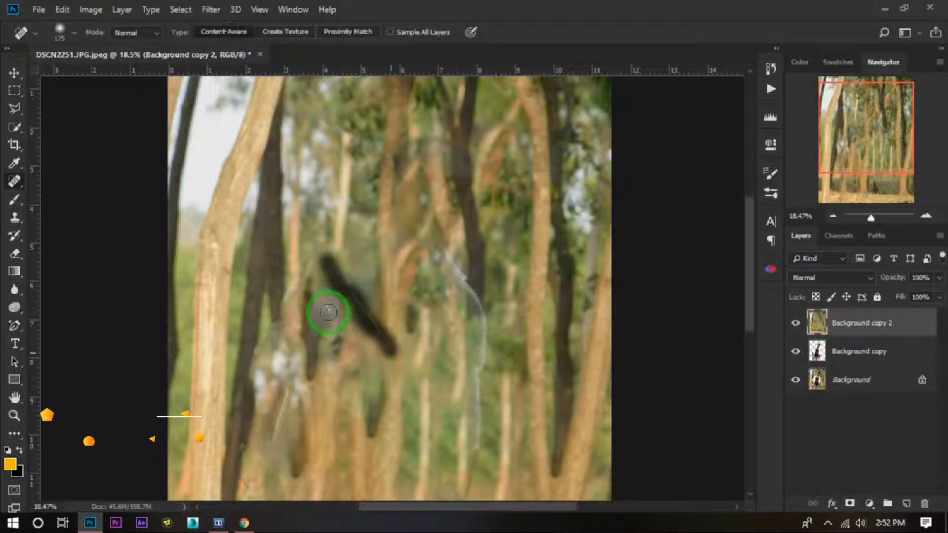
left_click(326, 312)
left_click(343, 281)
Heal the leftover outline along the right shoulder and arm and down the left arm and leg
left_click_drag(465, 334, 361, 269)
left_click_drag(227, 206, 282, 277)
left_click(341, 190)
mouse_move(340, 190)
left_mouse_down()
mouse_move(369, 230)
mouse_move(384, 286)
mouse_move(371, 394)
left_mouse_up()
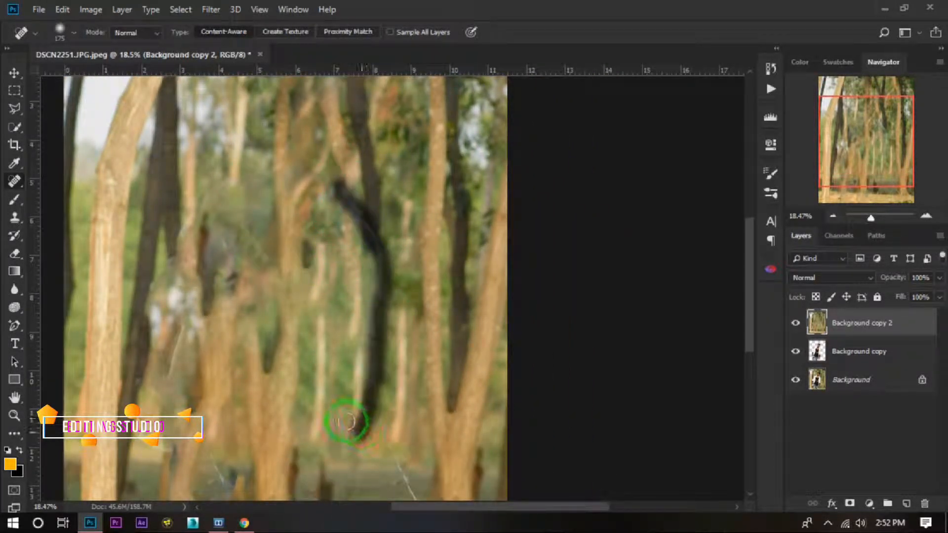
left_click_drag(296, 374, 404, 292)
left_click_drag(287, 241, 248, 354)
left_click_drag(283, 415, 275, 472)
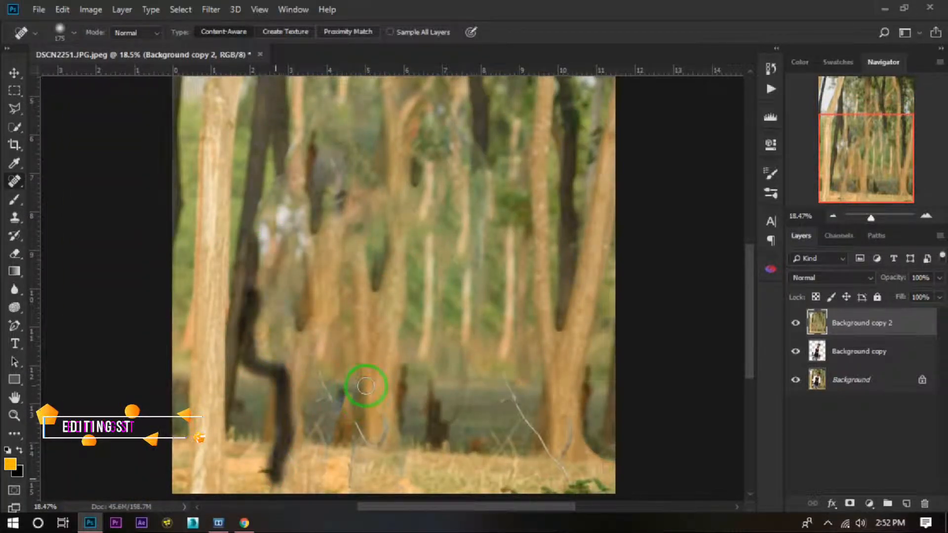
Heal the remaining leg outlines and smudges between the trees and the ground in the background layer
left_click_drag(349, 435, 358, 273)
left_click_drag(351, 236, 323, 328)
left_click_drag(281, 256, 279, 346)
left_click_drag(357, 222, 355, 310)
left_click_drag(450, 242, 412, 311)
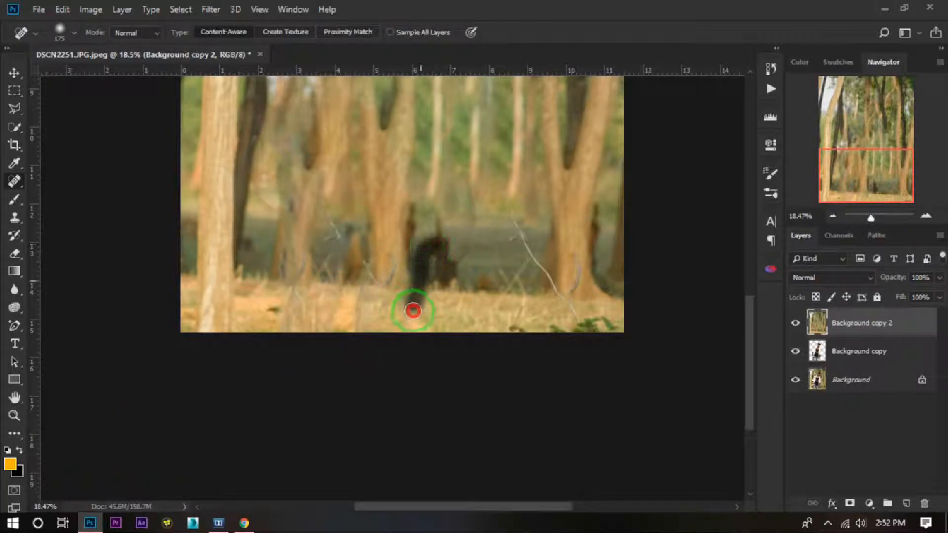
left_click_drag(437, 201, 383, 298)
mouse_move(422, 289)
left_mouse_down()
mouse_move(421, 316)
mouse_move(363, 353)
left_mouse_up()
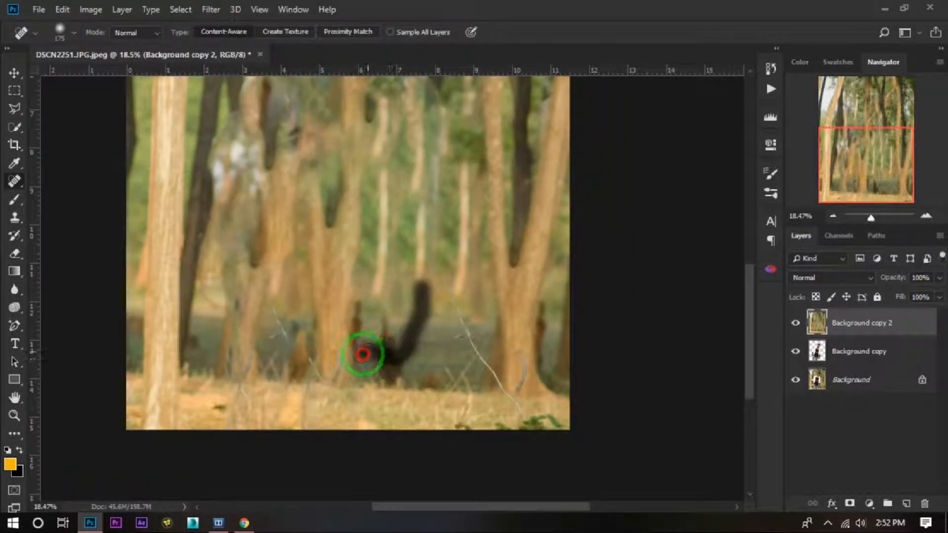
scroll(349, 331, "down", 10)
scroll(357, 325, "up", 7)
Apply a Tilt-Shift blur to the background layer, moving the focus band down to the ground and raising the blur amount
left_click(39, 9)
key("Escape")
key("v")
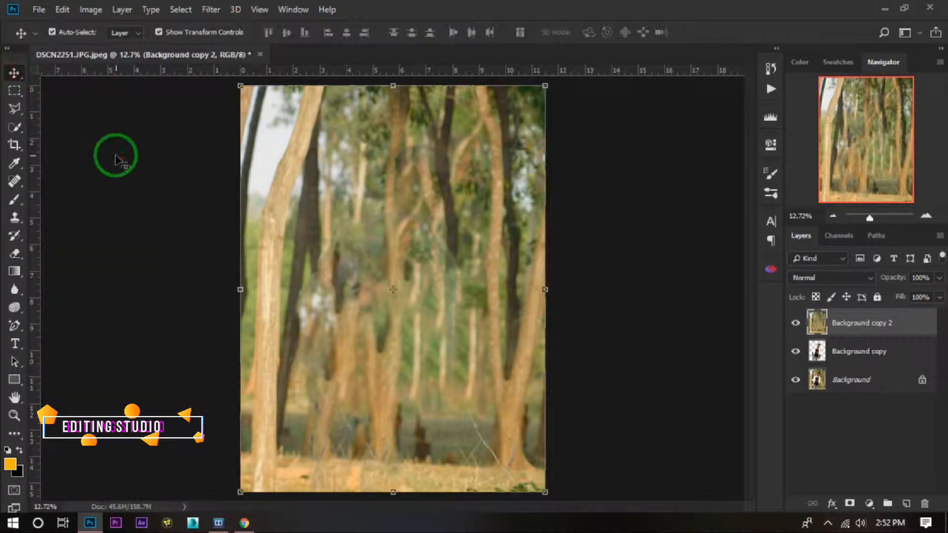
left_click(212, 9)
mouse_move(316, 179)
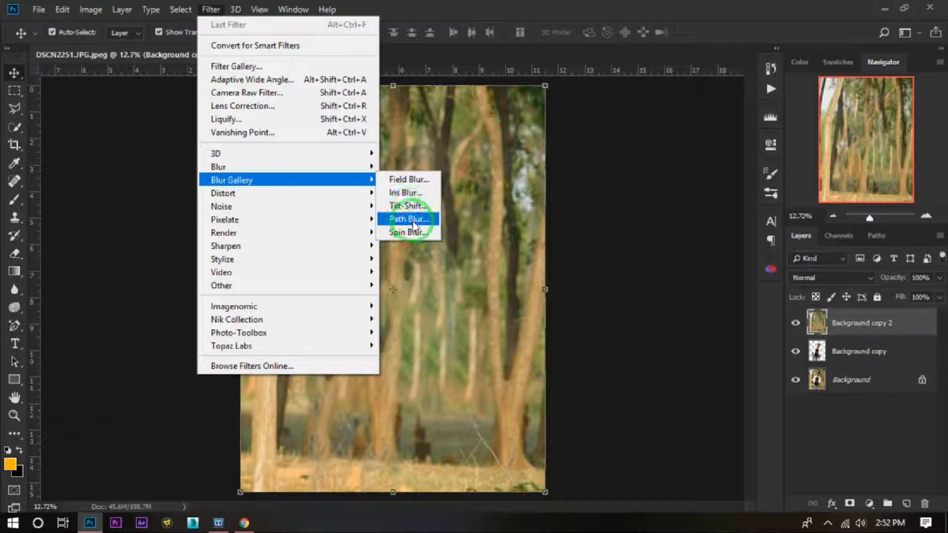
left_click(410, 206)
left_click_drag(398, 289, 398, 441)
left_click_drag(846, 153, 892, 159)
left_click_drag(398, 441, 390, 477)
left_click_drag(892, 154, 863, 188)
left_click(463, 33)
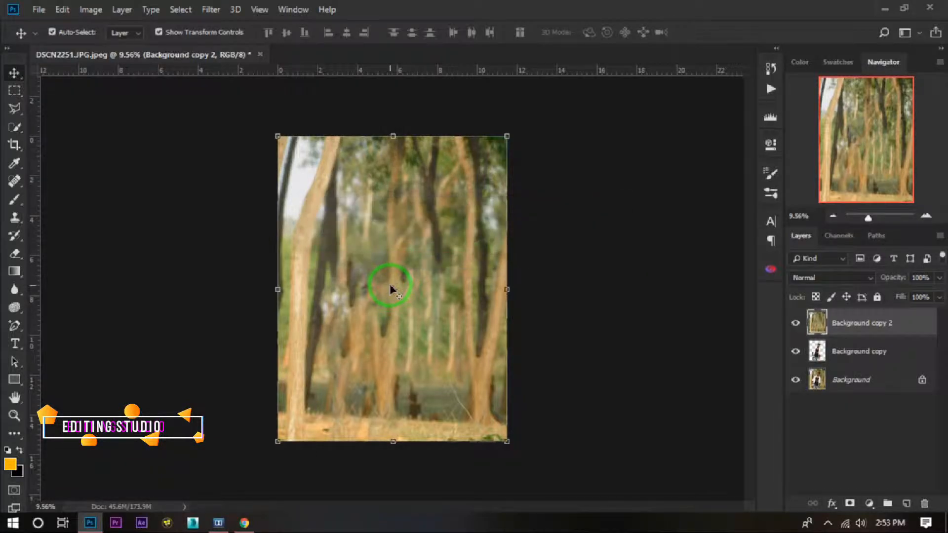
Move the blurred Background copy 2 layer beneath the cut-out Background copy layer
scroll(390, 286, "up", 2)
scroll(390, 286, "down", 1)
left_click_drag(875, 329, 883, 363)
left_click(628, 233)
Rotate the cut-out man slightly counterclockwise to straighten his stance
left_click(839, 321)
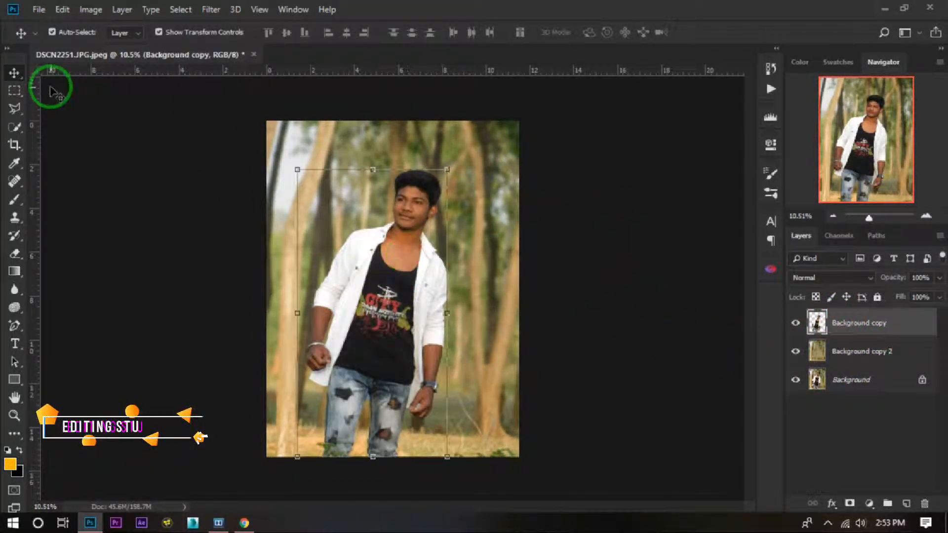
mouse_move(461, 163)
left_mouse_down()
mouse_move(461, 143)
mouse_move(453, 144)
mouse_move(460, 145)
left_mouse_up()
left_click(628, 32)
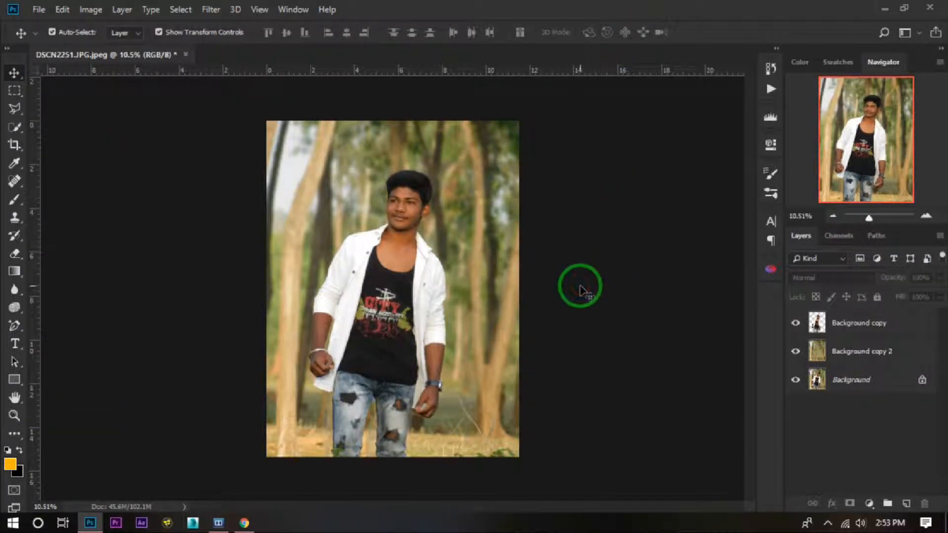
Reshape the man's hair on the Background copy layer with Liquify's Forward Warp tool, using a 150 brush size
left_click(888, 326)
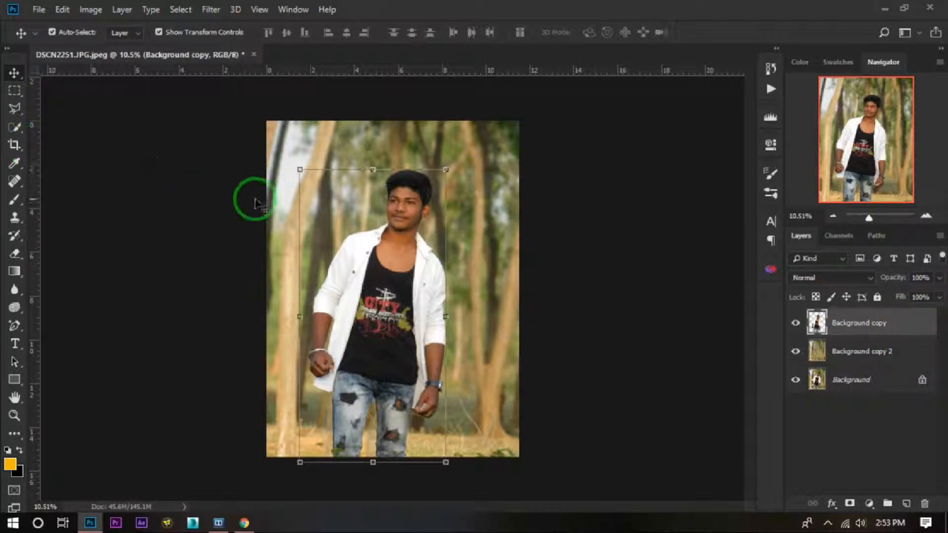
left_click(212, 10)
left_click(222, 121)
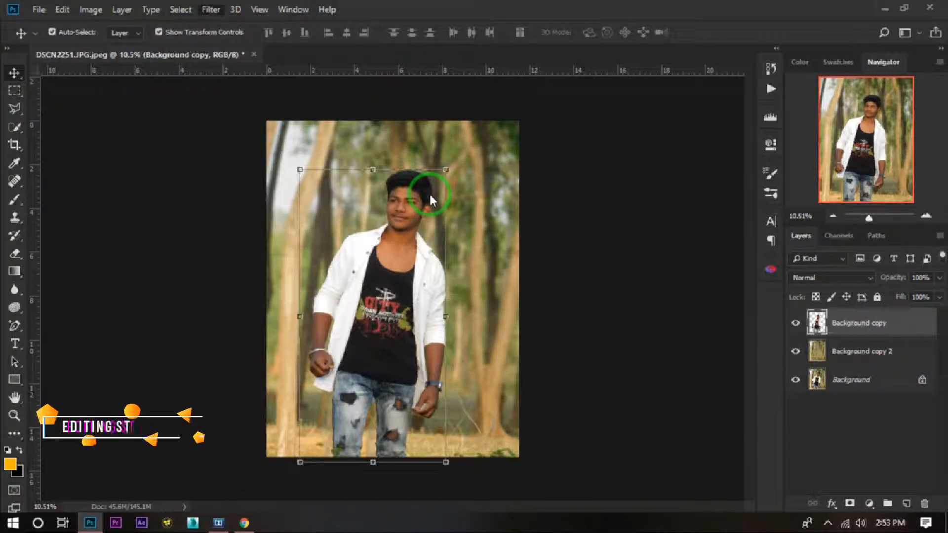
scroll(344, 97, "up", 5)
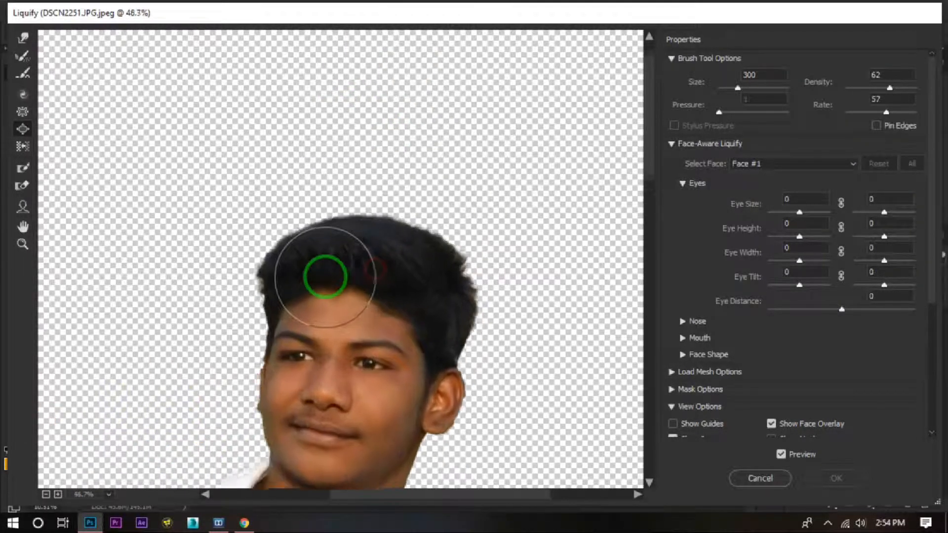
scroll(324, 276, "up", 1)
left_click(22, 37)
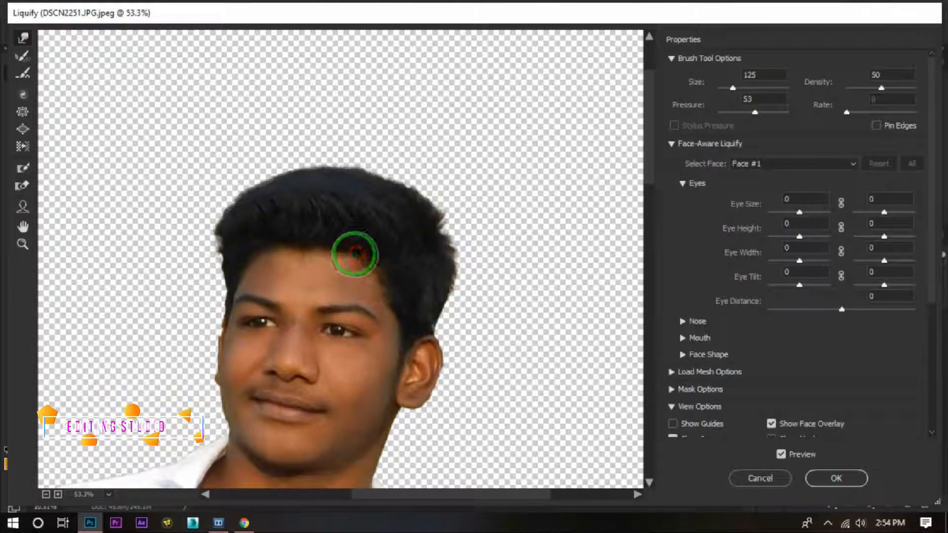
key("bracketright")
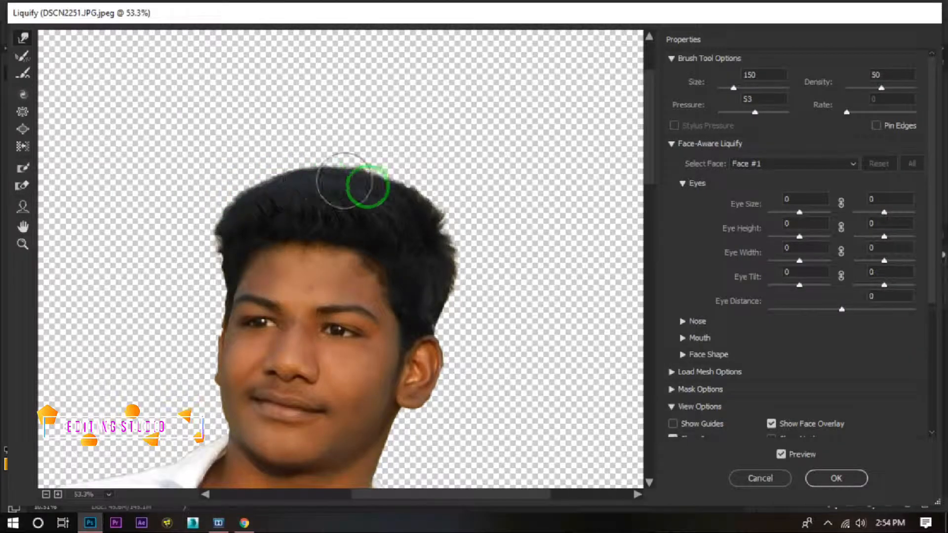
scroll(354, 181, "down", 3)
left_click(835, 477)
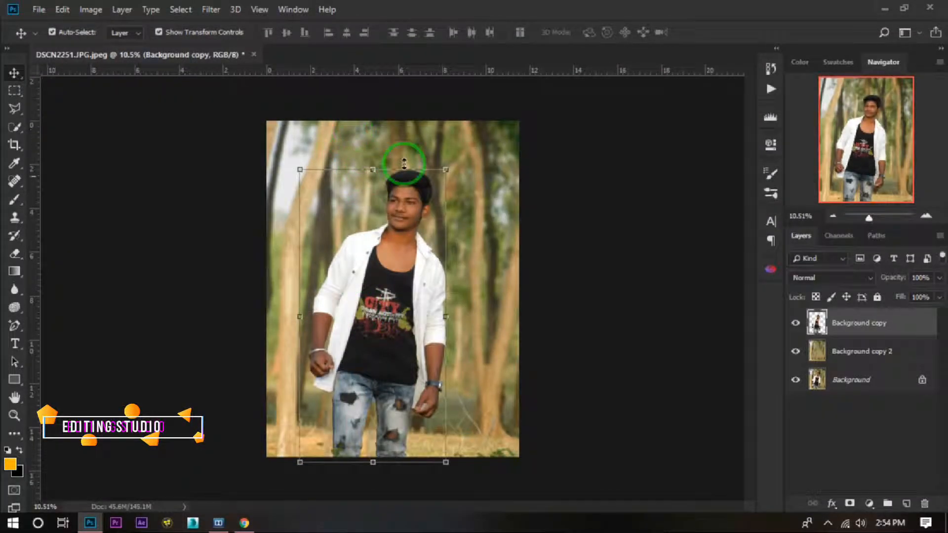
Set up the Smudge tool with the Hair 3 brush from the installed hair brush set
scroll(401, 208, "down", 3)
scroll(401, 207, "up", 5)
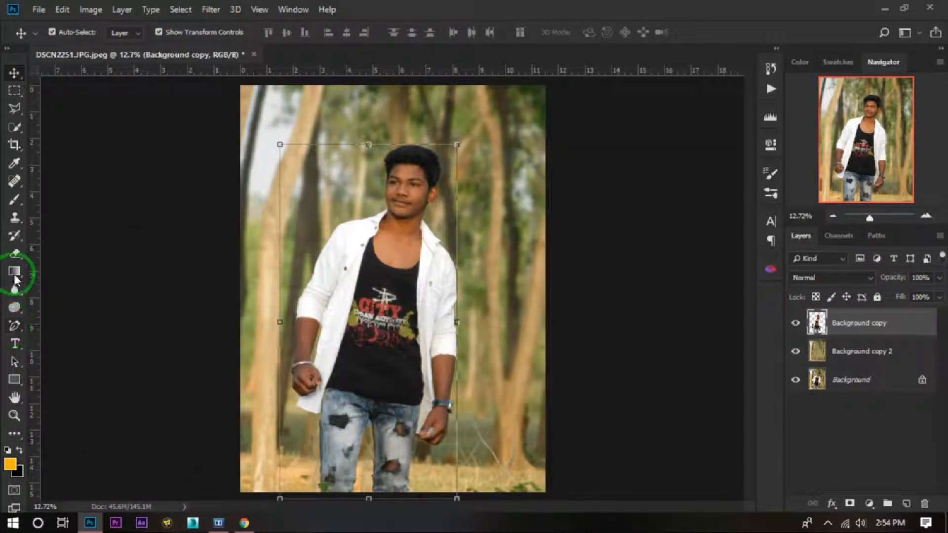
right_click(14, 308)
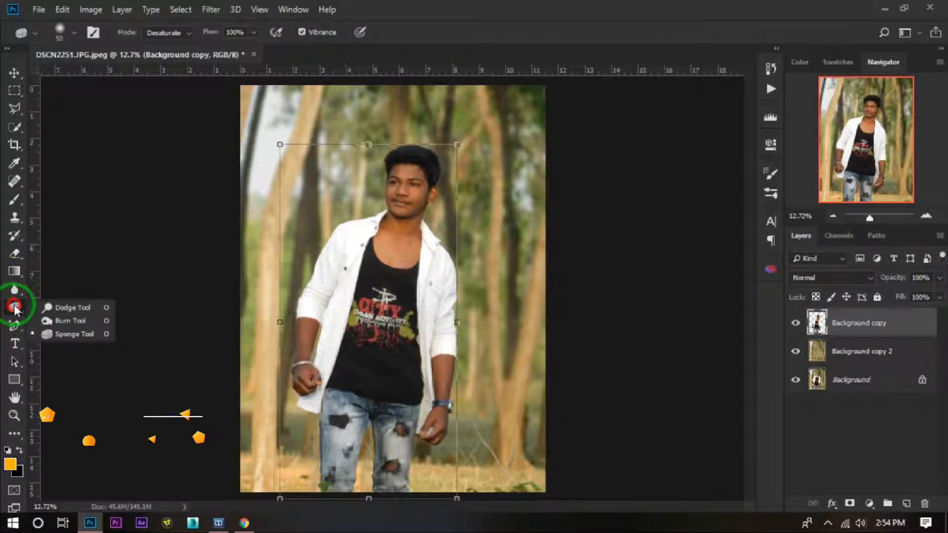
right_click(14, 290)
left_click(99, 313)
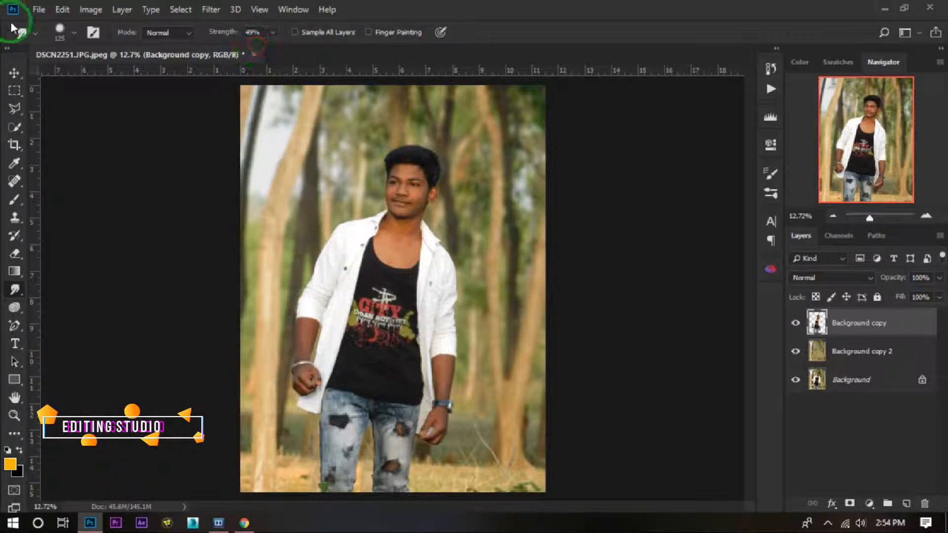
left_click(74, 32)
left_click(27, 222)
left_click(27, 320)
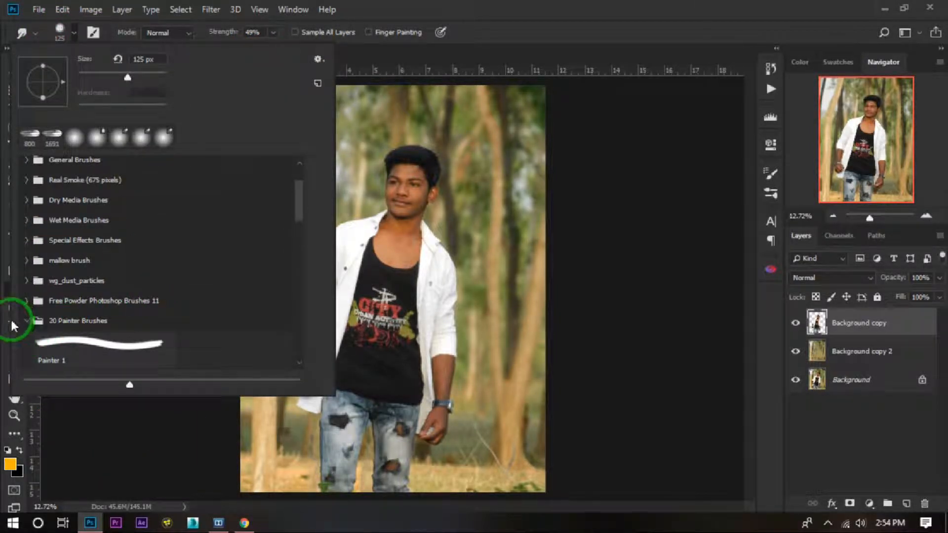
scroll(63, 238, "up", 3)
left_click(47, 186)
left_click(103, 282)
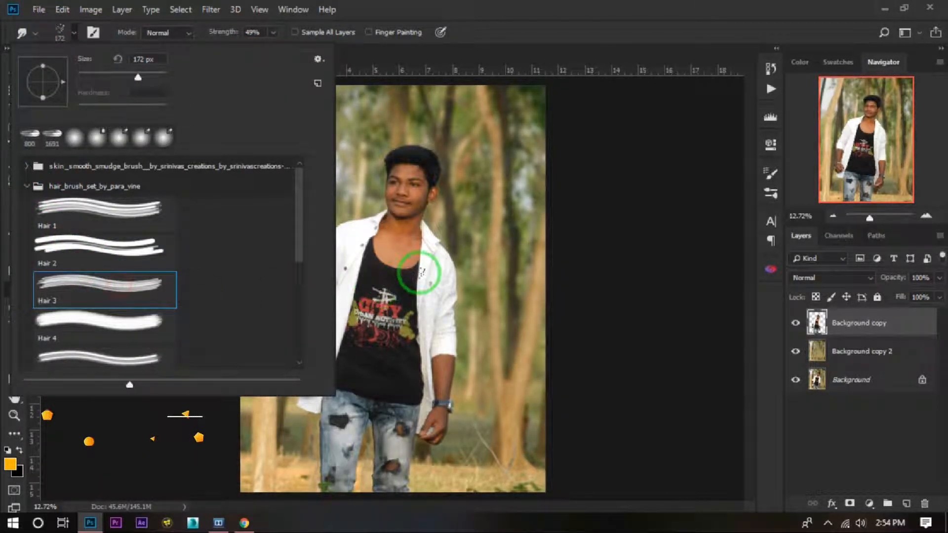
left_click(143, 249)
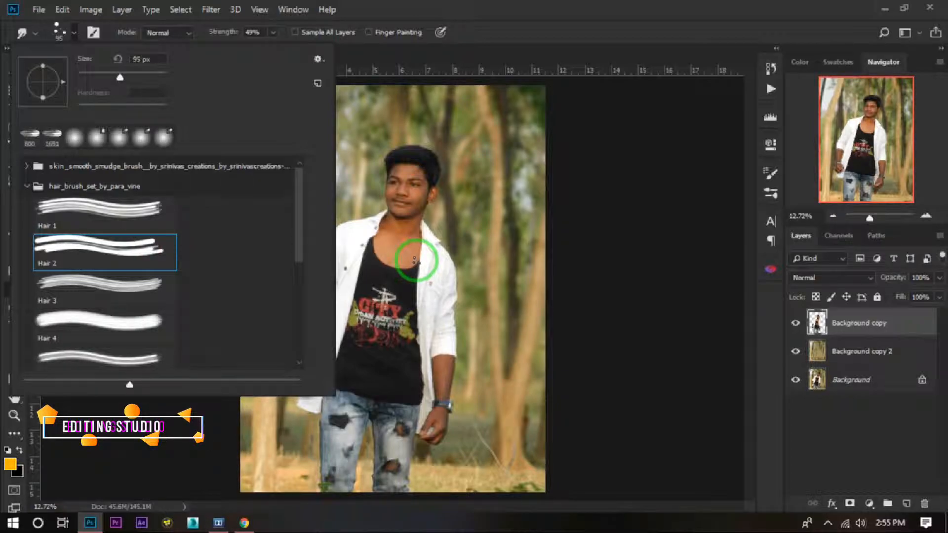
left_click(56, 32)
left_click(56, 32)
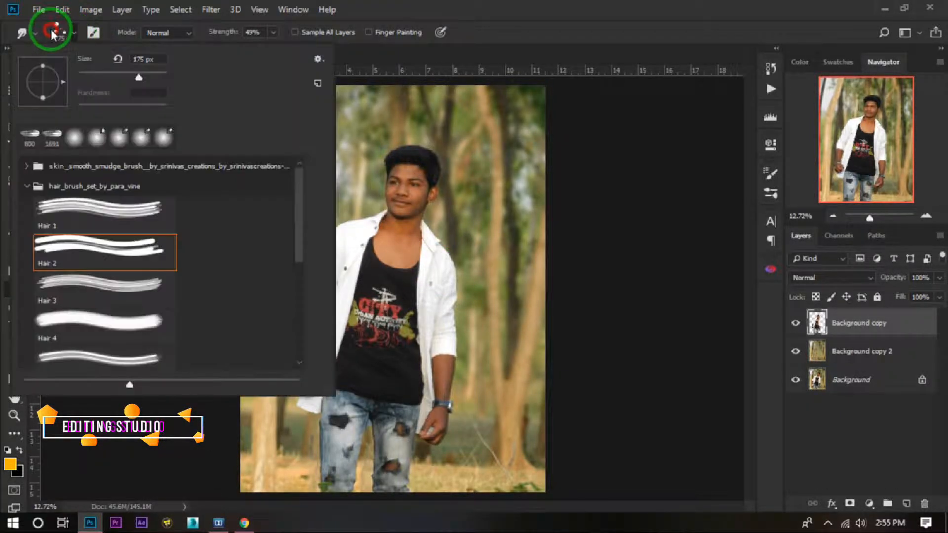
left_click(144, 286)
left_click(55, 33)
Smudge fine strands outward along the crown and back edge of the hair with an 80 px brush at 56% strength
scroll(454, 186, "up", 4)
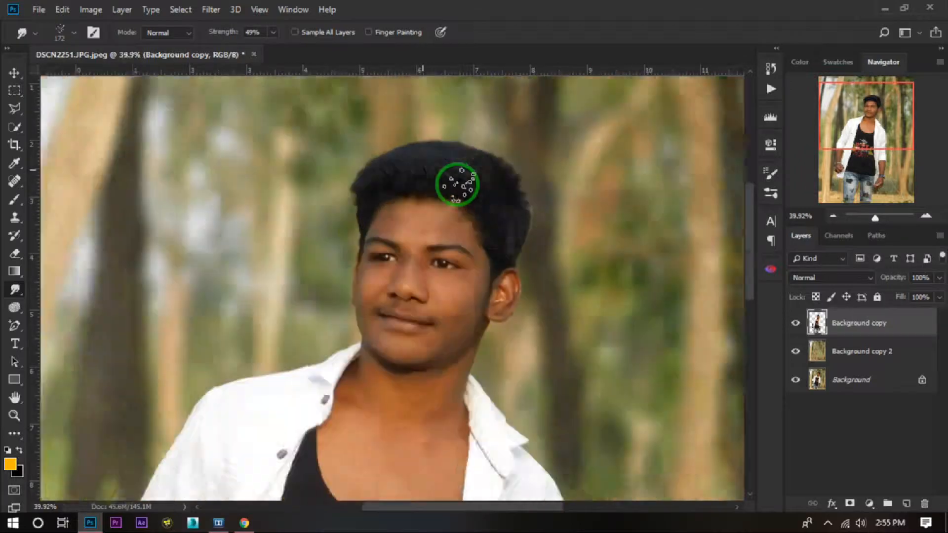
scroll(463, 228, "up", 1)
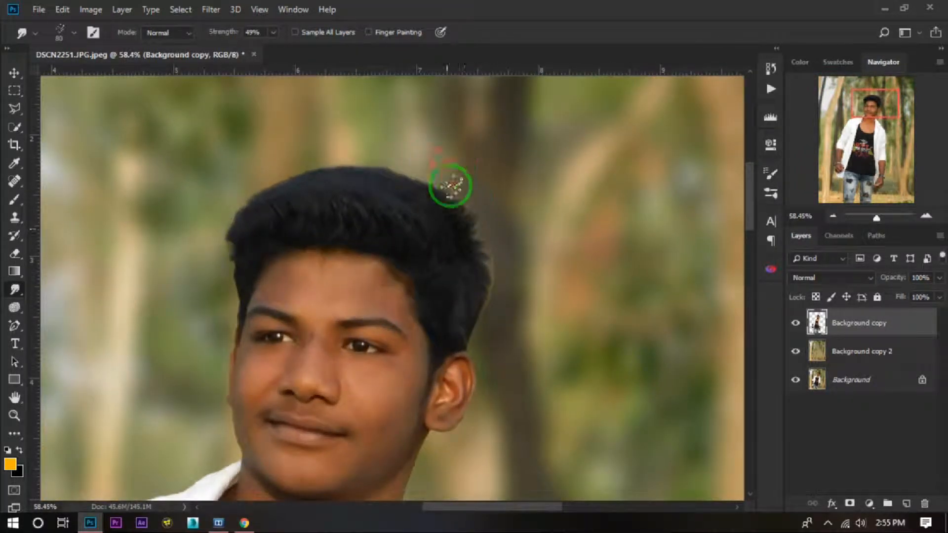
mouse_move(416, 155)
left_mouse_down()
mouse_move(441, 154)
mouse_move(424, 138)
left_mouse_up()
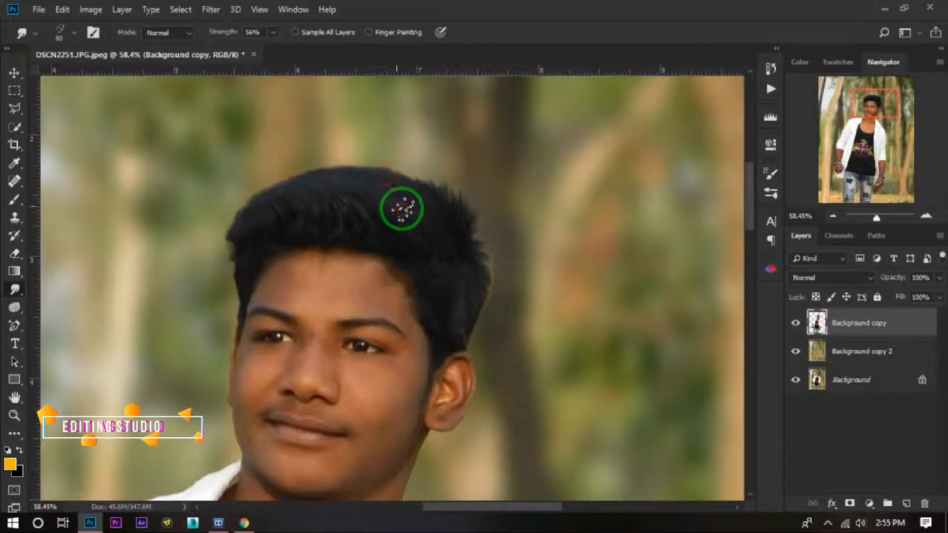
left_click_drag(369, 184, 334, 162)
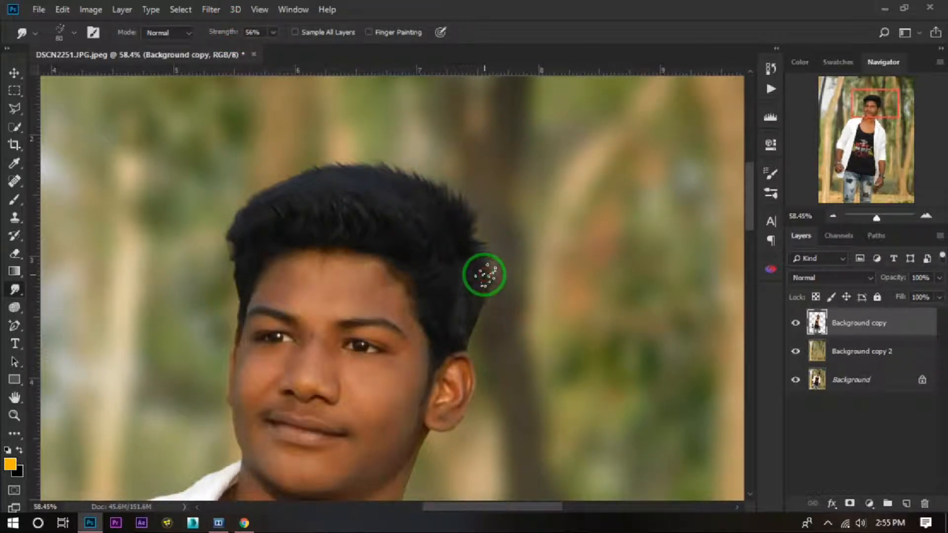
mouse_move(472, 294)
left_mouse_down()
mouse_move(484, 334)
mouse_move(476, 341)
left_mouse_up()
Smudge strands through the top and front of the hair, varying the brush size down to 60 px, and deselect the layer
key("bracketright")
key("bracketright")
key("bracketright")
mouse_move(402, 217)
left_mouse_down()
mouse_move(395, 184)
mouse_move(313, 173)
left_mouse_up()
mouse_move(390, 248)
left_mouse_down()
mouse_move(329, 230)
mouse_move(307, 199)
mouse_move(297, 204)
left_mouse_up()
key("bracketleft")
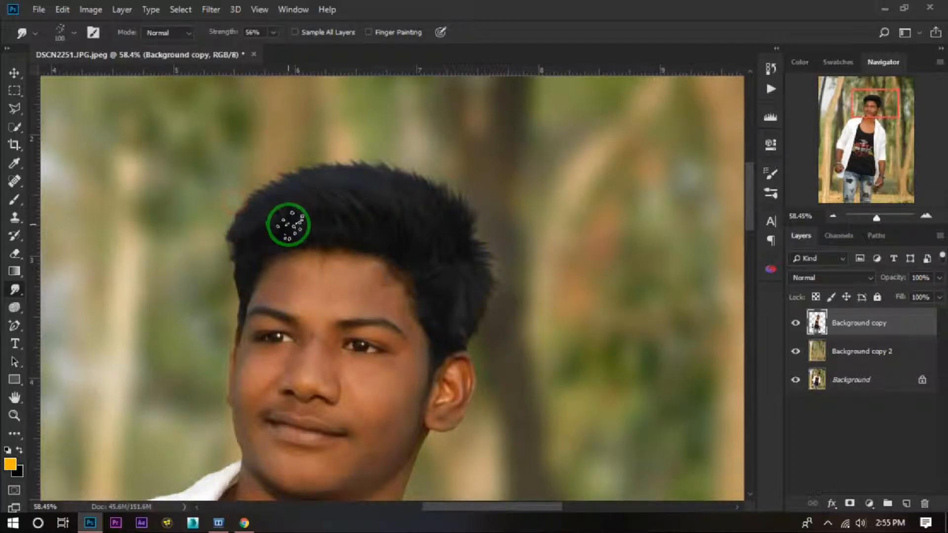
key("bracketleft")
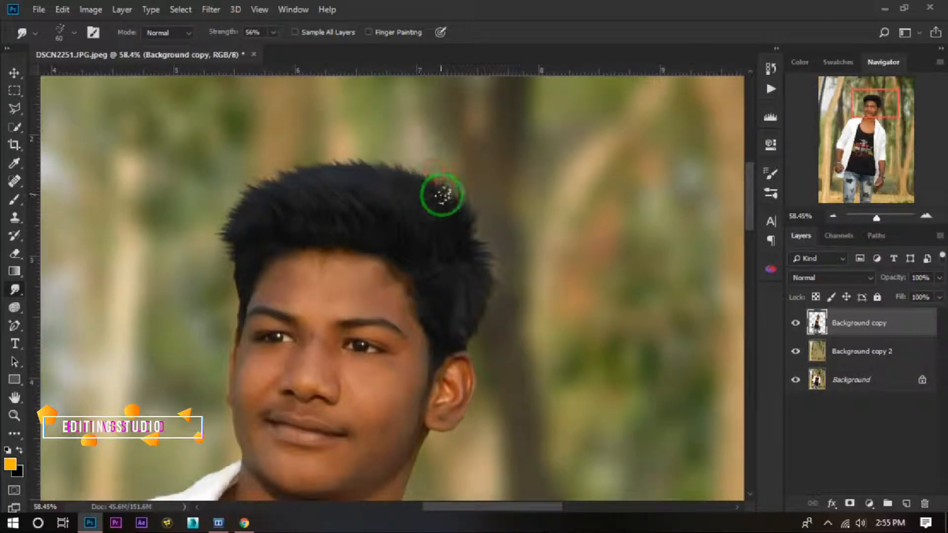
scroll(442, 195, "down", 5)
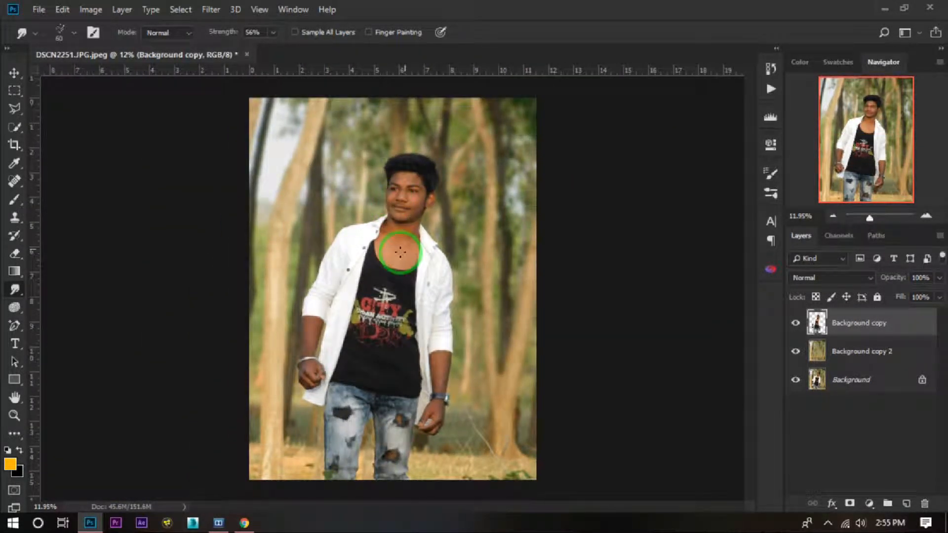
left_click(13, 72)
left_click(190, 191)
left_click(917, 302)
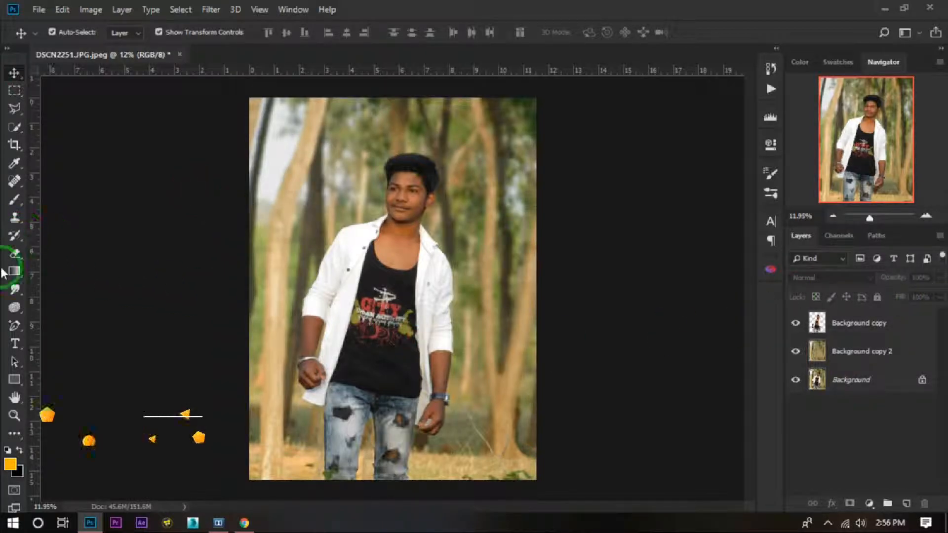
Set the Smudge tool to the skin-smoothing brush at 9% strength and target the Background copy layer
left_click(14, 289)
left_click(59, 33)
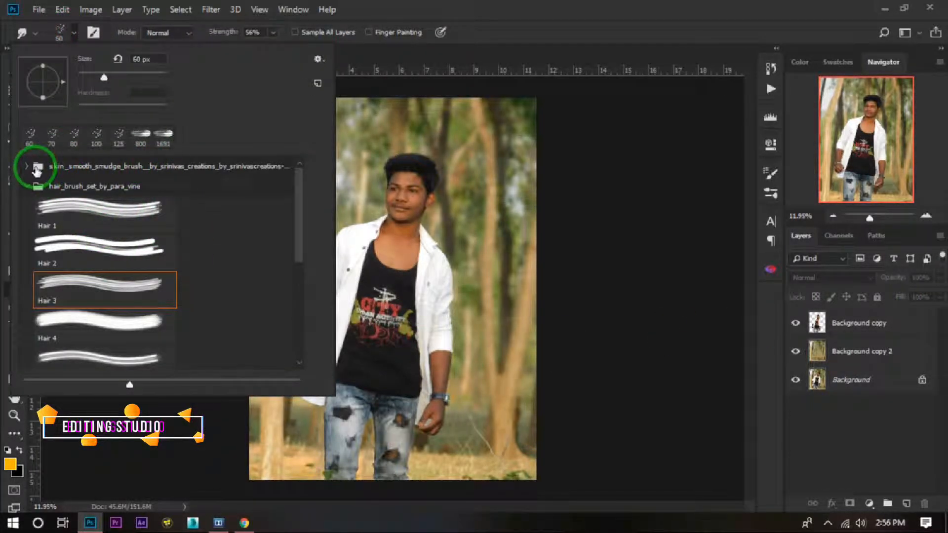
left_click(37, 170)
left_click(115, 206)
left_click(862, 329)
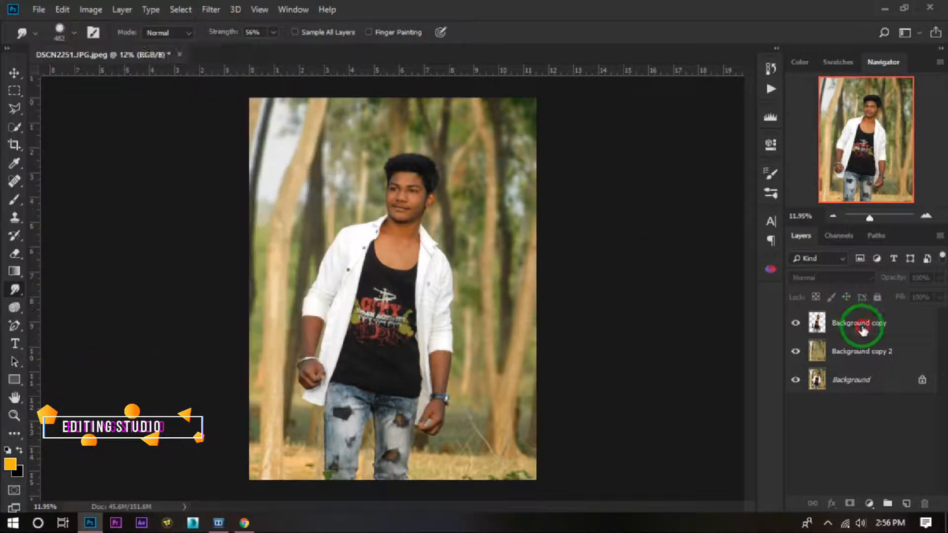
left_click_drag(223, 32, 197, 41)
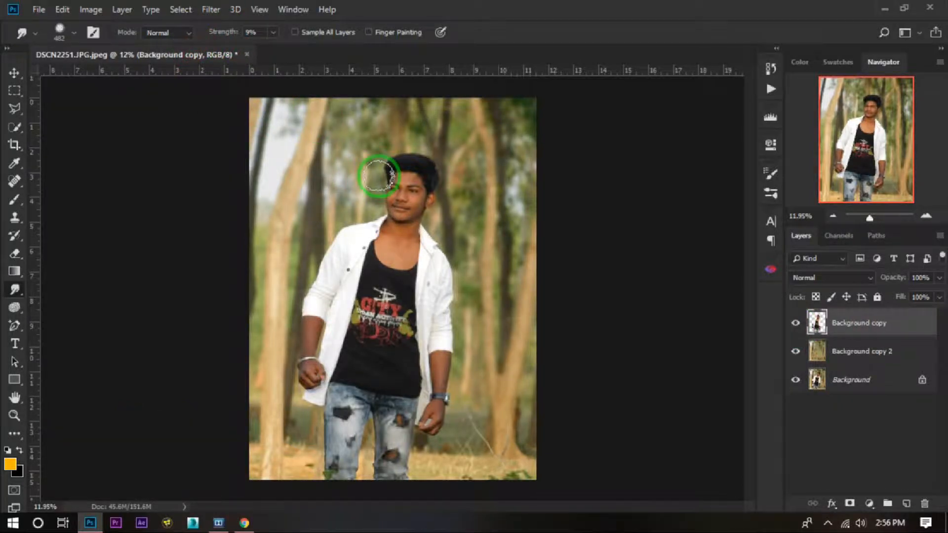
Smooth the skin across the man's forehead by smudging with the brush reduced to 60 px
scroll(413, 180, "up", 10)
scroll(433, 176, "up", 7)
left_click_drag(407, 159, 389, 180)
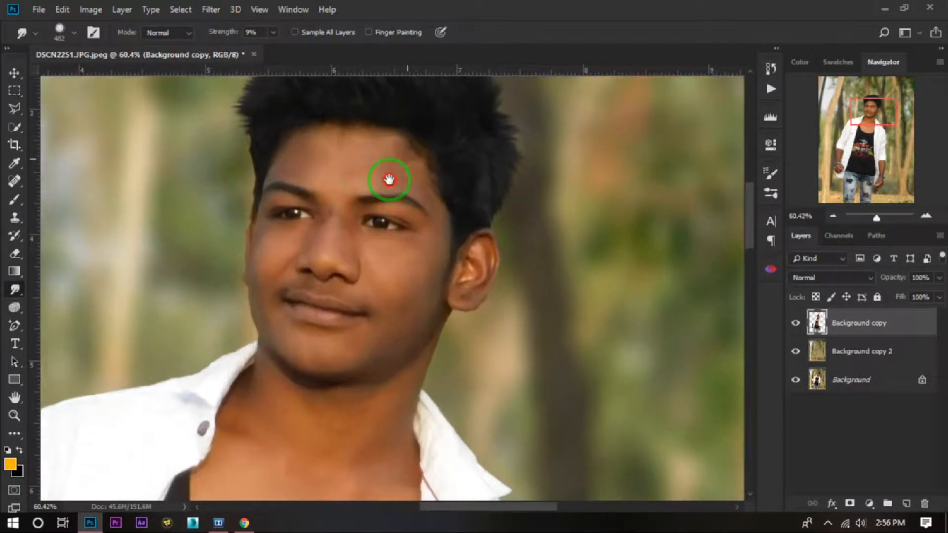
scroll(321, 169, "up", 5)
key("bracketleft")
key("bracketleft")
key("bracketleft")
key("bracketleft")
key("bracketleft")
key("bracketleft")
key("bracketleft")
key("bracketleft")
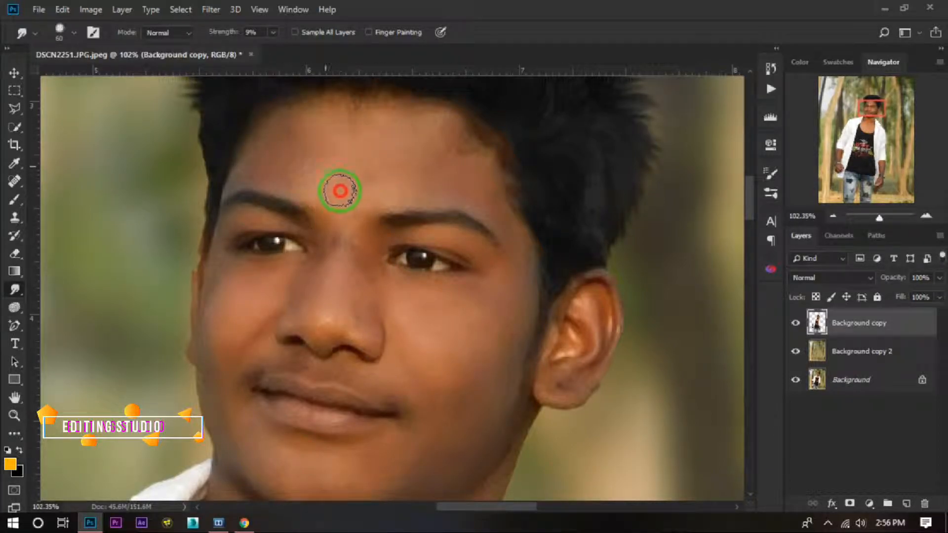
left_click_drag(351, 161, 385, 169)
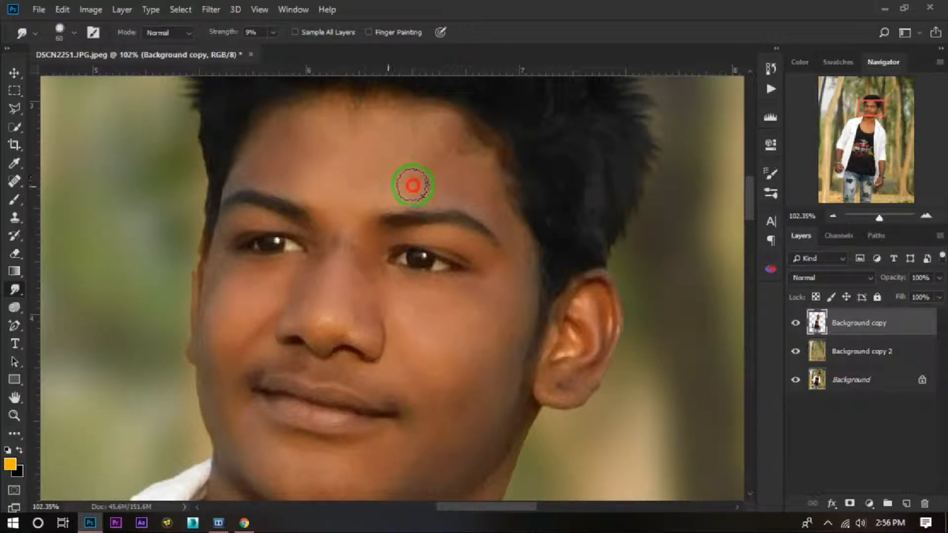
mouse_move(349, 117)
left_mouse_down()
mouse_move(393, 117)
mouse_move(367, 125)
mouse_move(433, 118)
mouse_move(443, 155)
mouse_move(426, 167)
mouse_move(458, 165)
left_mouse_up()
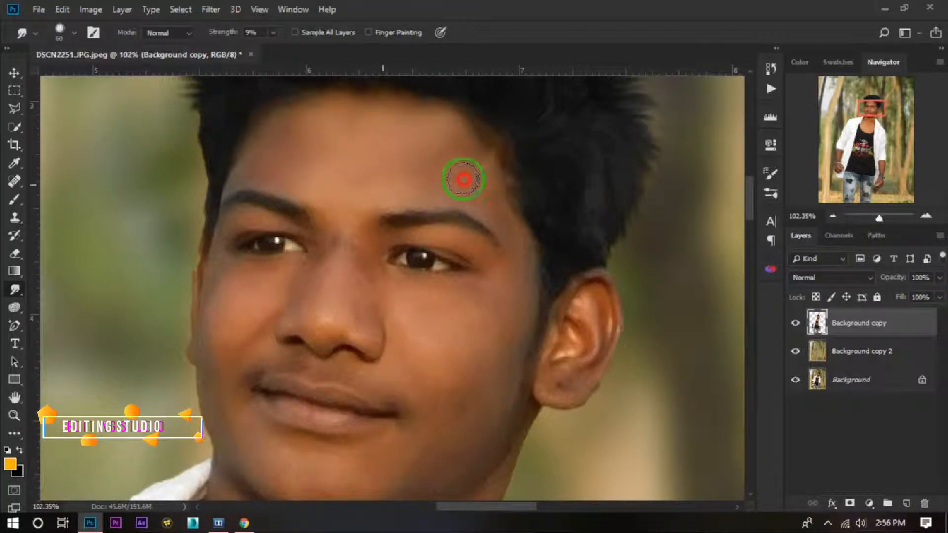
left_click_drag(317, 143, 420, 167)
mouse_move(395, 138)
left_mouse_down()
mouse_move(351, 187)
mouse_move(371, 163)
mouse_move(353, 159)
mouse_move(367, 177)
mouse_move(348, 202)
mouse_move(420, 223)
left_mouse_up()
Smooth the skin between the eyebrows, on the cheek nearest the visible ear, and down to the jaw and chin
key("[")
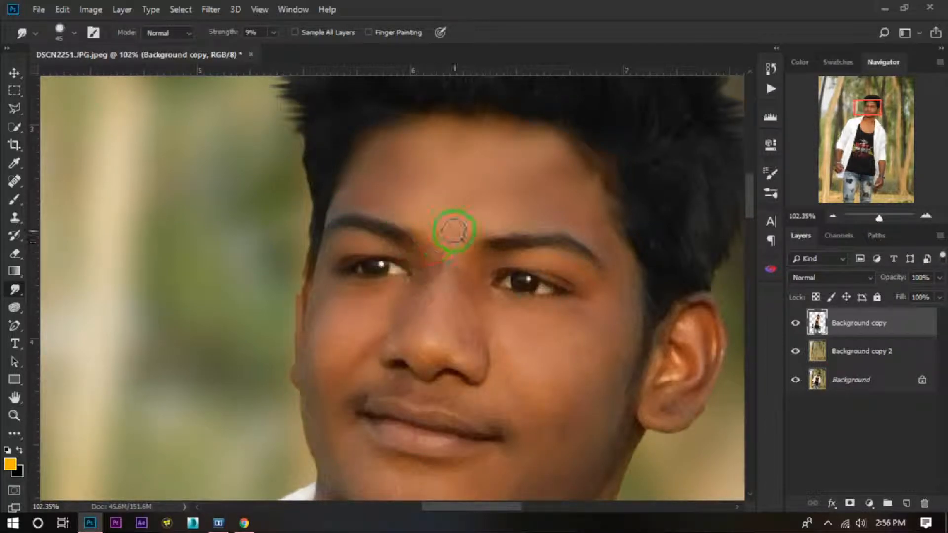
mouse_move(481, 316)
left_mouse_down()
mouse_move(501, 261)
mouse_move(590, 280)
mouse_move(622, 250)
mouse_move(604, 329)
left_mouse_up()
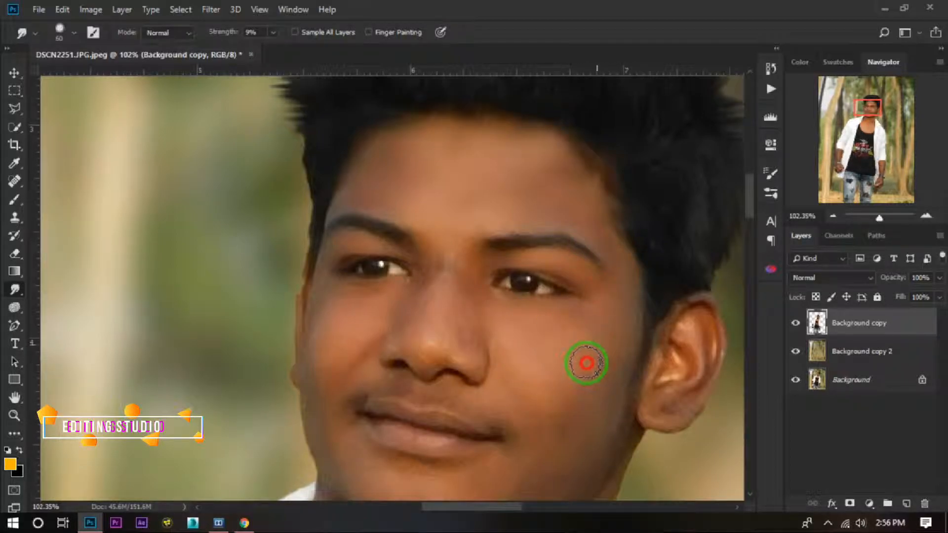
left_click_drag(594, 343, 571, 447)
left_click_drag(546, 407, 391, 313)
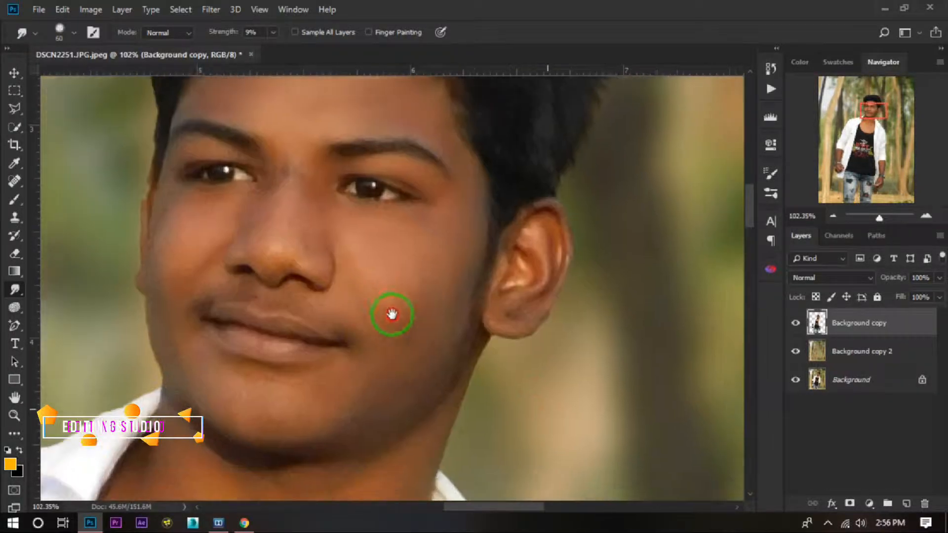
mouse_move(449, 282)
left_mouse_down()
mouse_move(417, 378)
mouse_move(443, 369)
mouse_move(410, 392)
mouse_move(401, 359)
mouse_move(420, 366)
mouse_move(389, 353)
mouse_move(334, 429)
mouse_move(252, 402)
mouse_move(316, 406)
mouse_move(333, 383)
mouse_move(281, 433)
mouse_move(423, 389)
mouse_move(329, 391)
left_mouse_up()
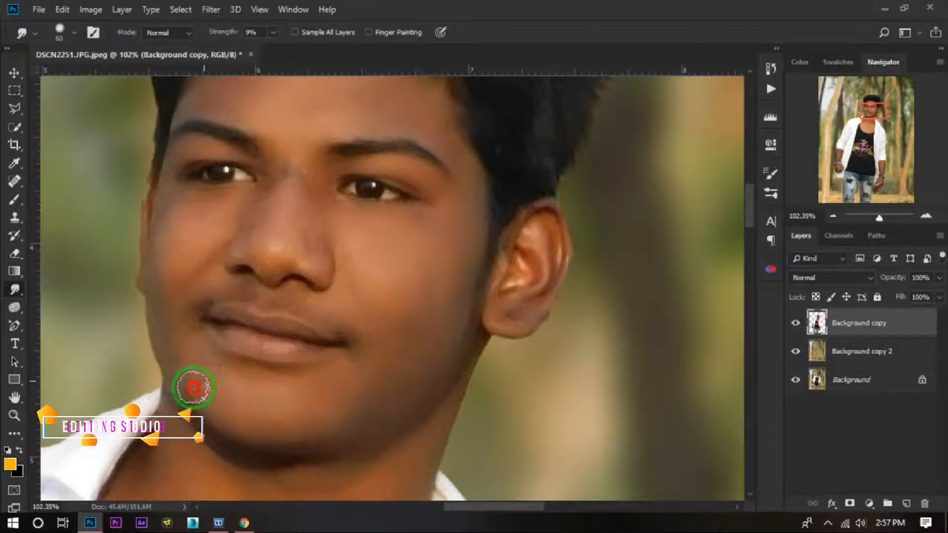
Smooth the skin of the cheek farther from the visible ear, the nose, and the area around that side's eye
left_click_drag(151, 291, 275, 437)
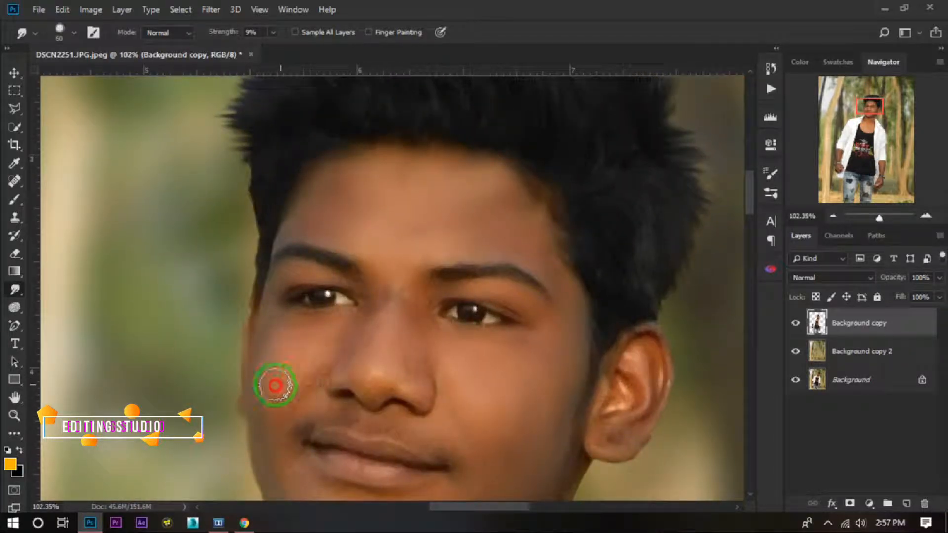
mouse_move(297, 364)
left_mouse_down()
mouse_move(277, 351)
mouse_move(303, 335)
mouse_move(285, 340)
left_mouse_up()
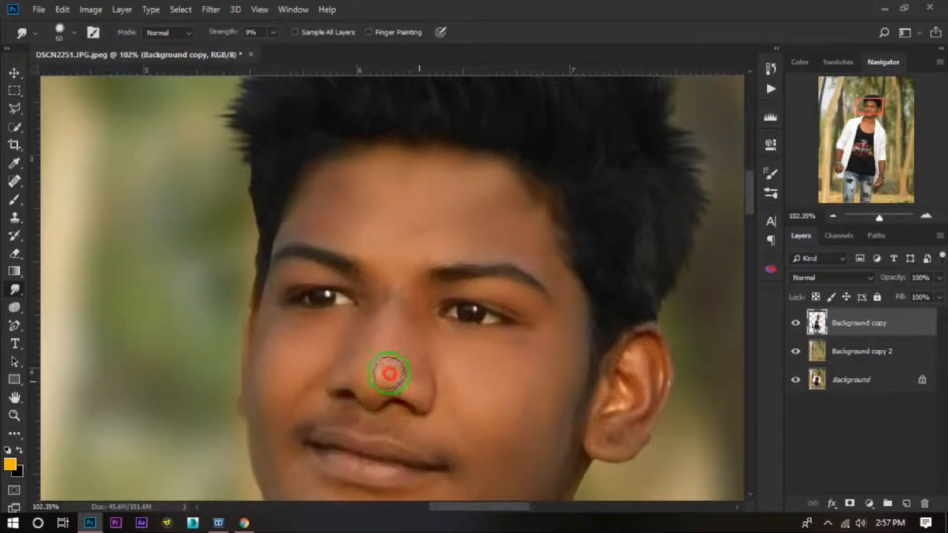
mouse_move(278, 279)
left_mouse_down()
mouse_move(262, 294)
mouse_move(253, 260)
left_mouse_up()
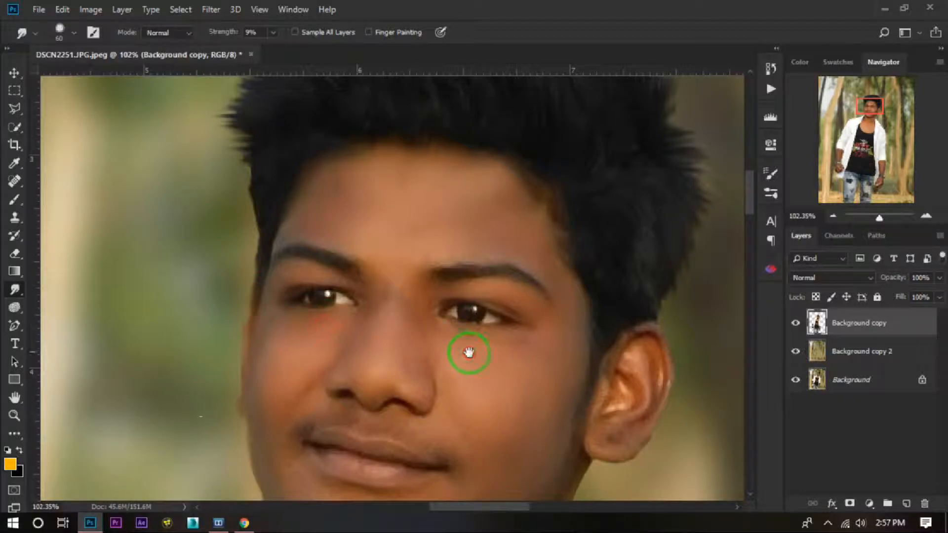
Smooth the skin of the man's neck and upper chest by smudging with the brush enlarged to 90 px
left_click_drag(463, 474, 472, 267)
scroll(359, 320, "down", 4)
key("bracketright")
key("bracketright")
key("bracketright")
mouse_move(305, 274)
left_mouse_down()
mouse_move(310, 308)
mouse_move(326, 321)
mouse_move(399, 328)
mouse_move(351, 339)
mouse_move(352, 330)
mouse_move(430, 306)
mouse_move(412, 324)
mouse_move(490, 262)
mouse_move(436, 368)
mouse_move(452, 401)
mouse_move(300, 336)
mouse_move(306, 353)
mouse_move(281, 250)
left_mouse_up()
left_click_drag(281, 251, 231, 299)
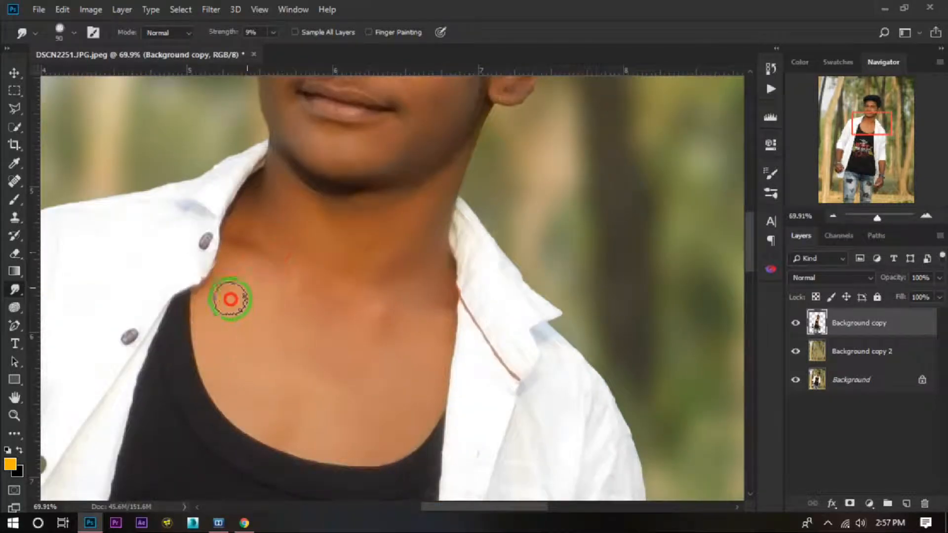
mouse_move(335, 327)
left_mouse_down()
mouse_move(385, 429)
mouse_move(260, 399)
mouse_move(305, 363)
left_mouse_up()
Smooth the skin of the forearm with the bracelet by smudging between the rolled sleeve and the wrist
scroll(398, 309, "down", 5)
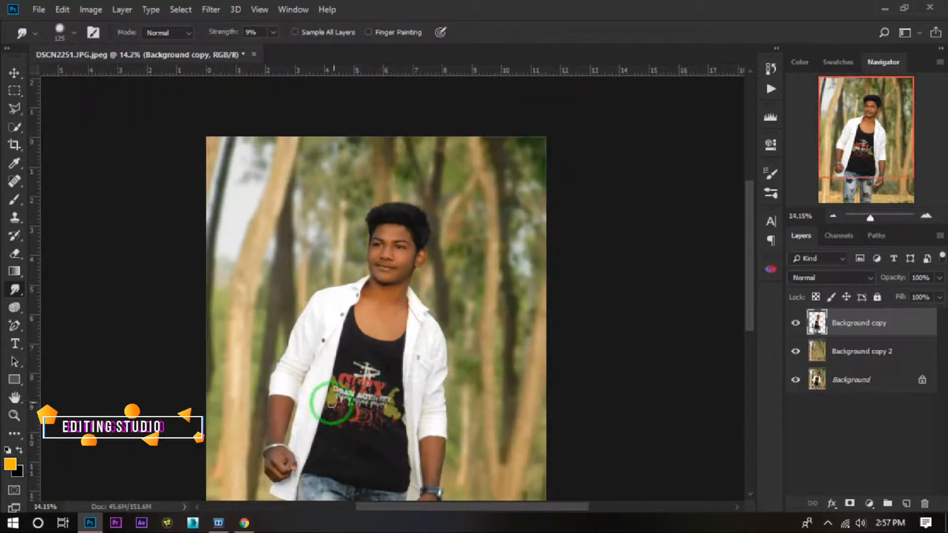
scroll(331, 402, "up", 4)
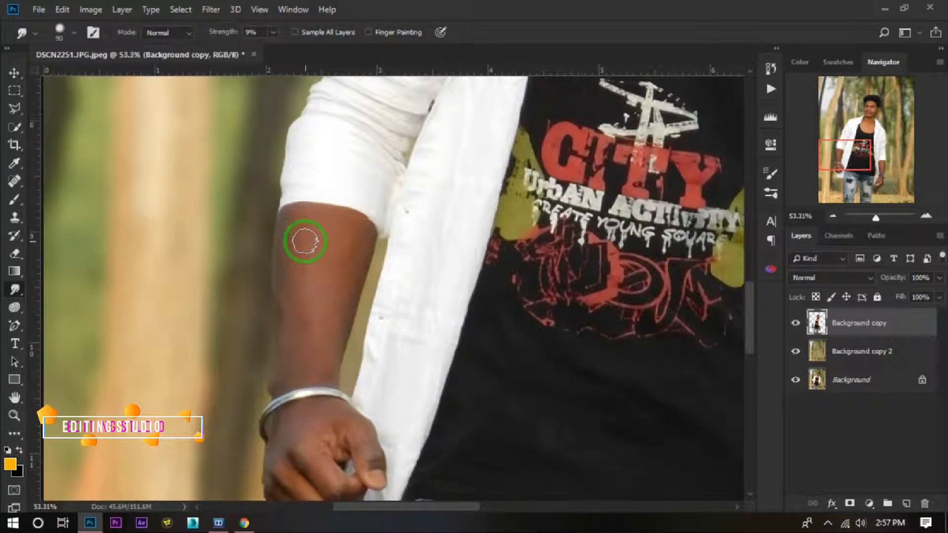
mouse_move(288, 265)
left_mouse_down()
mouse_move(256, 338)
mouse_move(270, 394)
mouse_move(284, 381)
mouse_move(298, 283)
mouse_move(343, 246)
mouse_move(315, 371)
mouse_move(342, 308)
left_mouse_up()
mouse_move(782, 282)
left_mouse_down()
mouse_move(482, 341)
mouse_move(945, 240)
left_mouse_up()
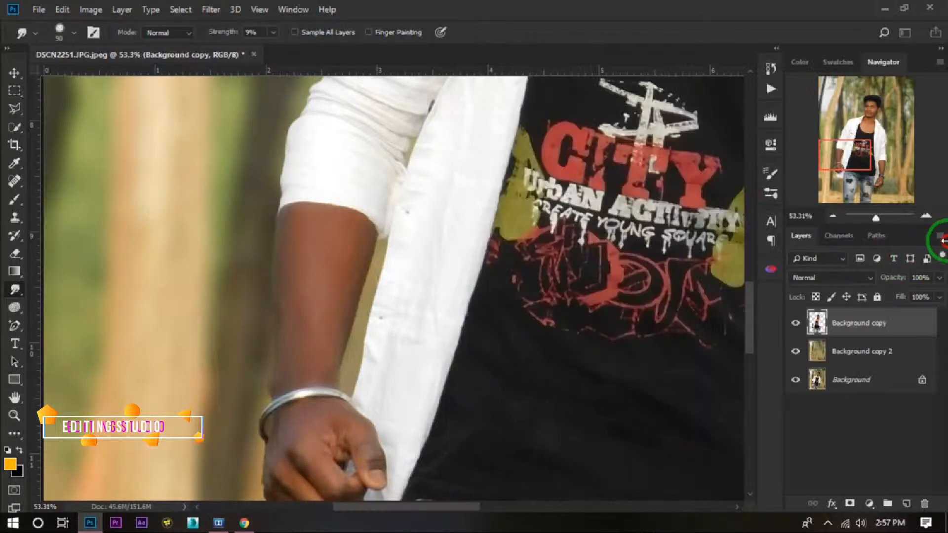
Smooth the skin of the forearm with the wristwatch, from the sleeve edge down to the watch strap
left_click_drag(699, 318, 262, 373)
left_click_drag(433, 463, 403, 214)
left_click_drag(406, 259, 384, 337)
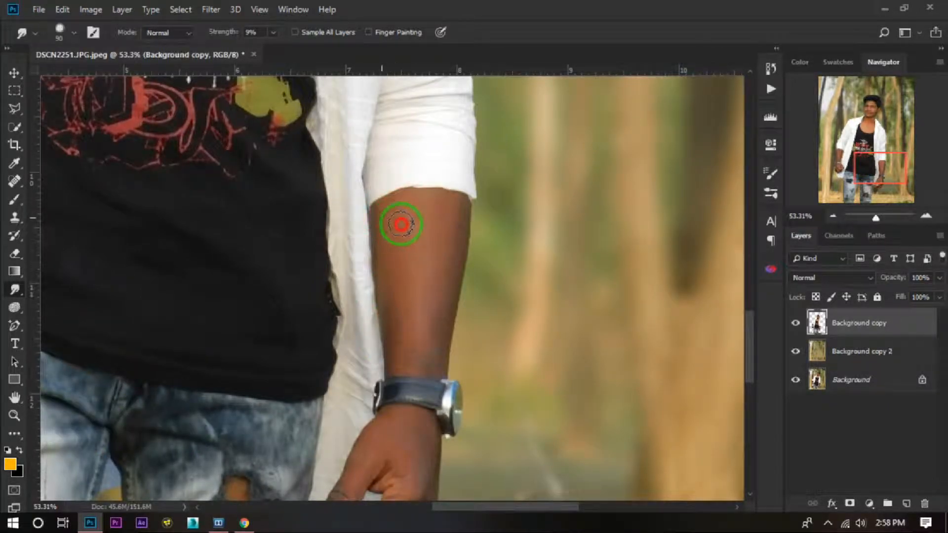
mouse_move(443, 344)
left_mouse_down()
mouse_move(423, 298)
mouse_move(420, 201)
mouse_move(427, 274)
mouse_move(405, 322)
mouse_move(389, 180)
left_mouse_up()
left_click_drag(401, 292, 451, 216)
left_click(477, 114)
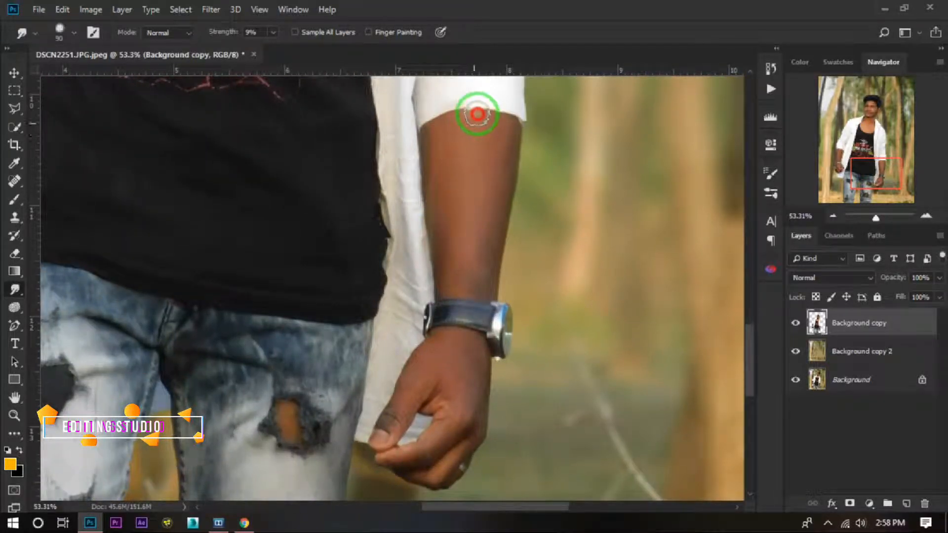
key("ctrl+0")
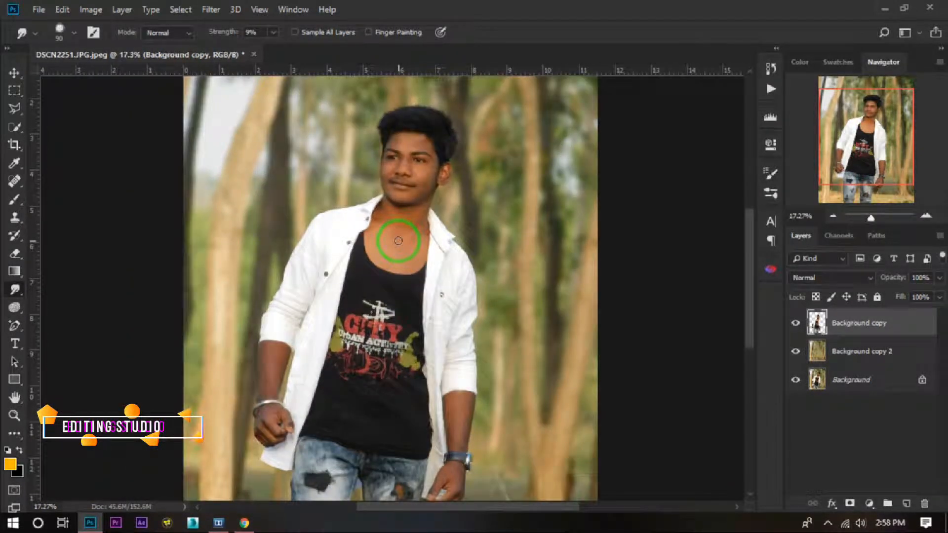
Add a Curves adjustment layer above the Background copy layer and clip it to that layer
left_click(14, 74)
left_click(105, 154)
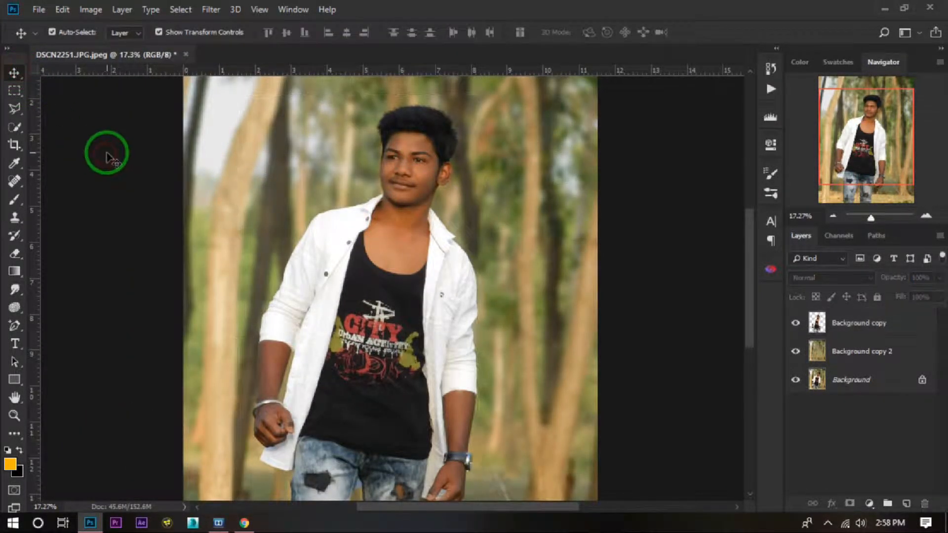
scroll(383, 272, "down", 4)
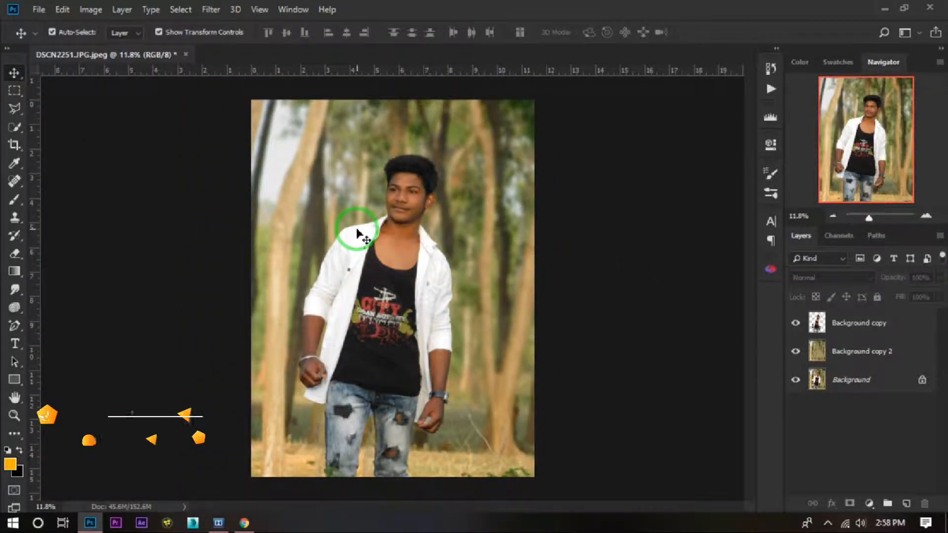
left_click(868, 503)
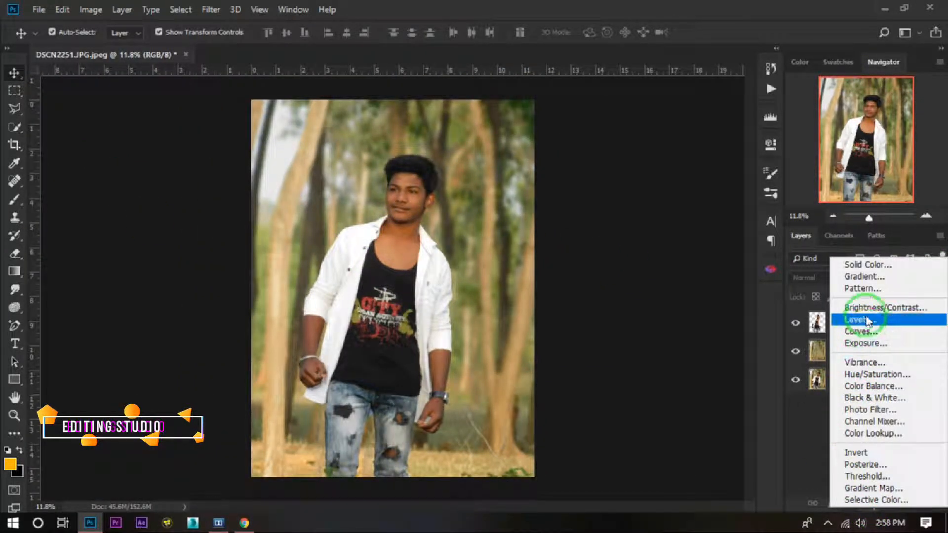
left_click(876, 332)
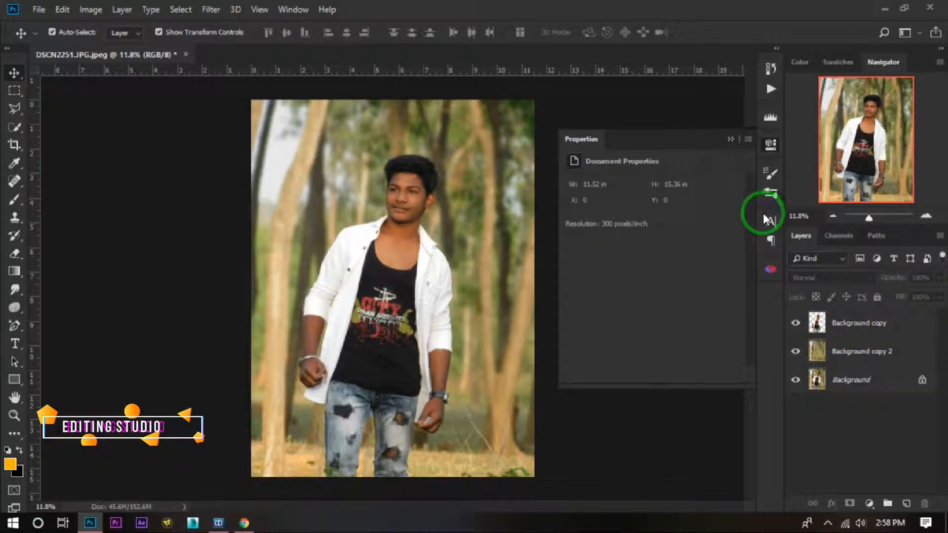
left_click(650, 379)
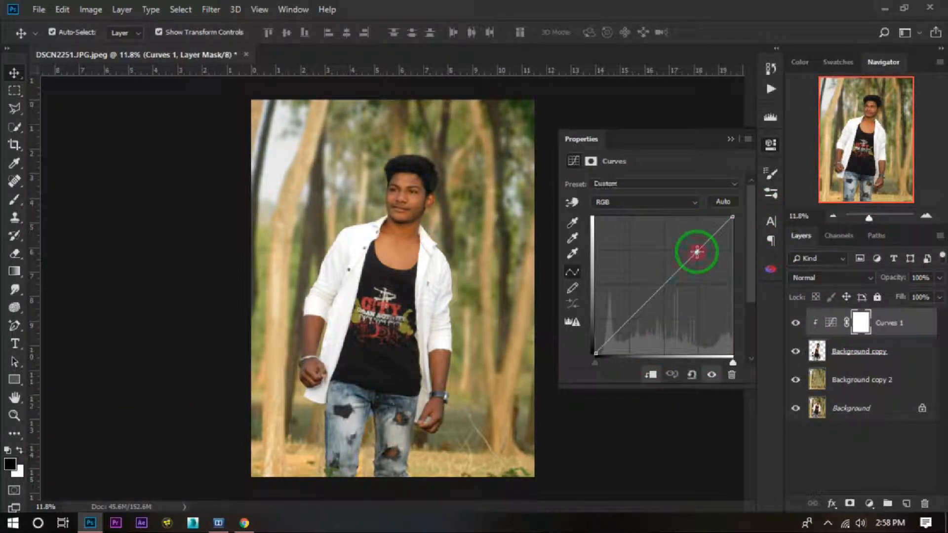
Brighten the man by raising one point in the highlights and one in the shadows of the RGB curve
left_click_drag(696, 252, 694, 243)
mouse_move(626, 322)
left_mouse_down()
mouse_move(635, 324)
mouse_move(622, 314)
mouse_move(630, 309)
left_mouse_up()
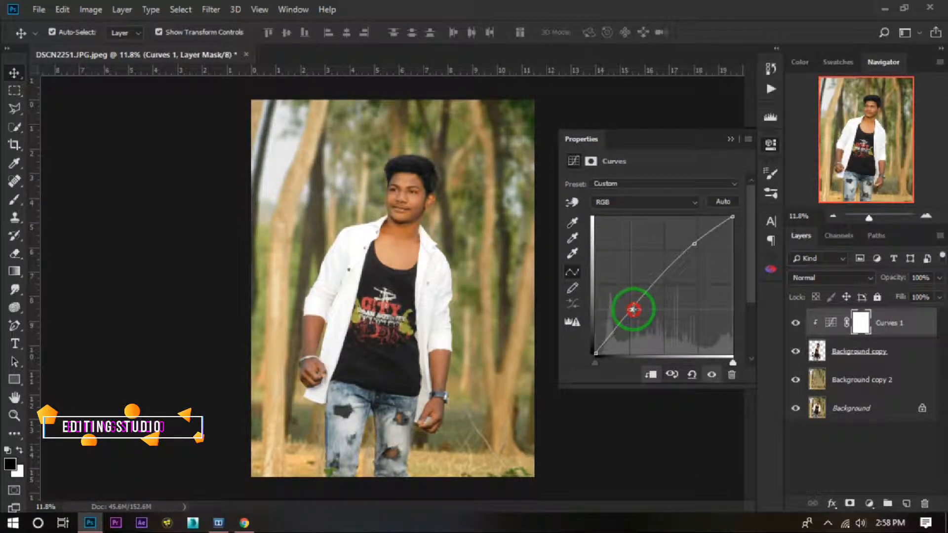
left_click(730, 139)
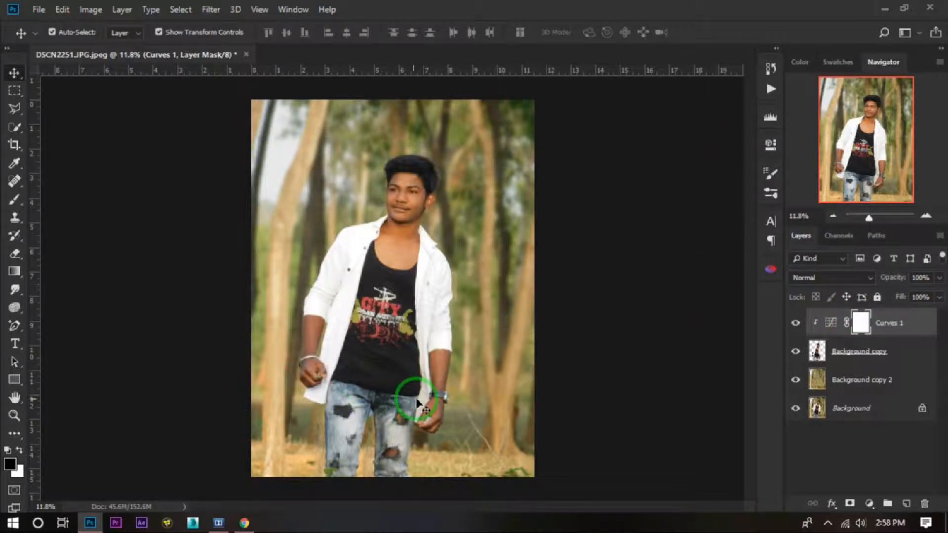
Invert the Curves 1 mask to black and set up the Brush tool with white and the Soft Round brush
key("ctrl+i")
left_click(14, 199)
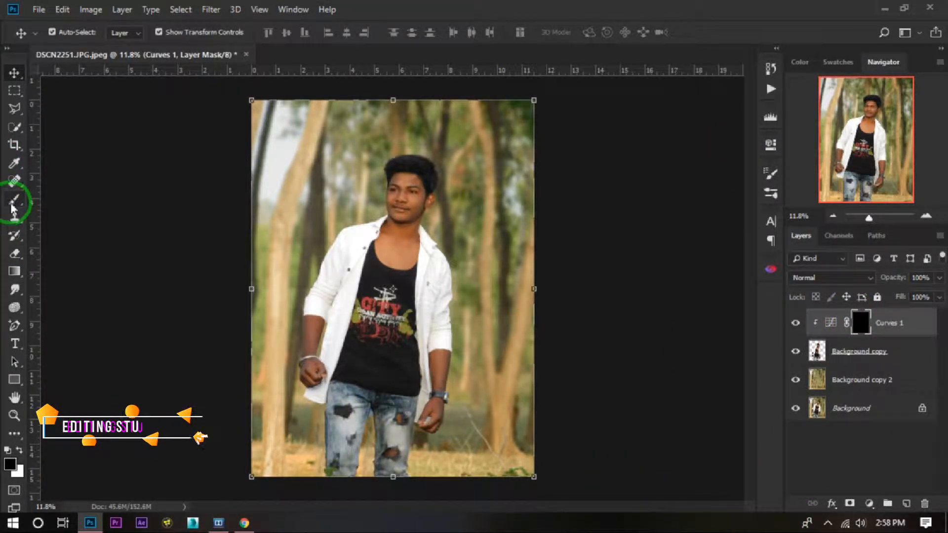
left_click(19, 450)
left_click(59, 32)
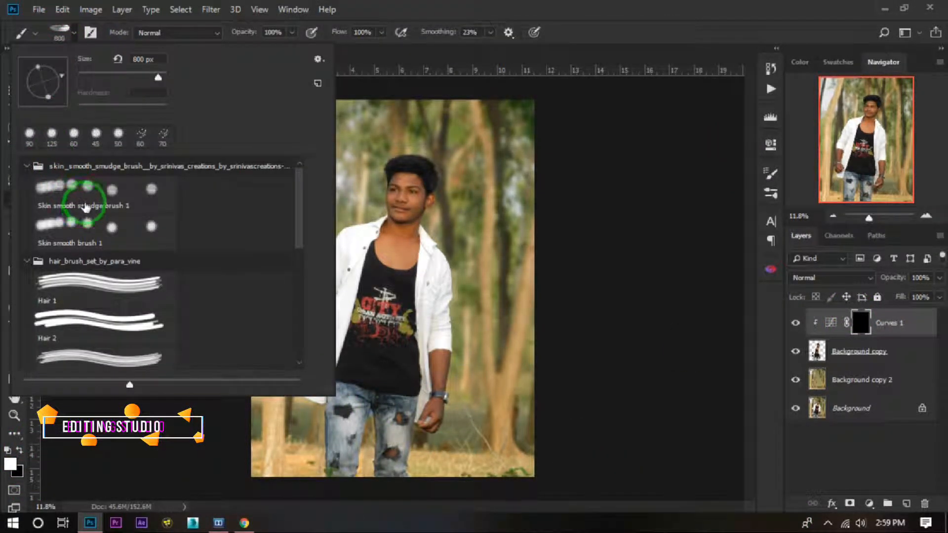
scroll(74, 236, "down", 5)
left_click(31, 331)
left_click(99, 348)
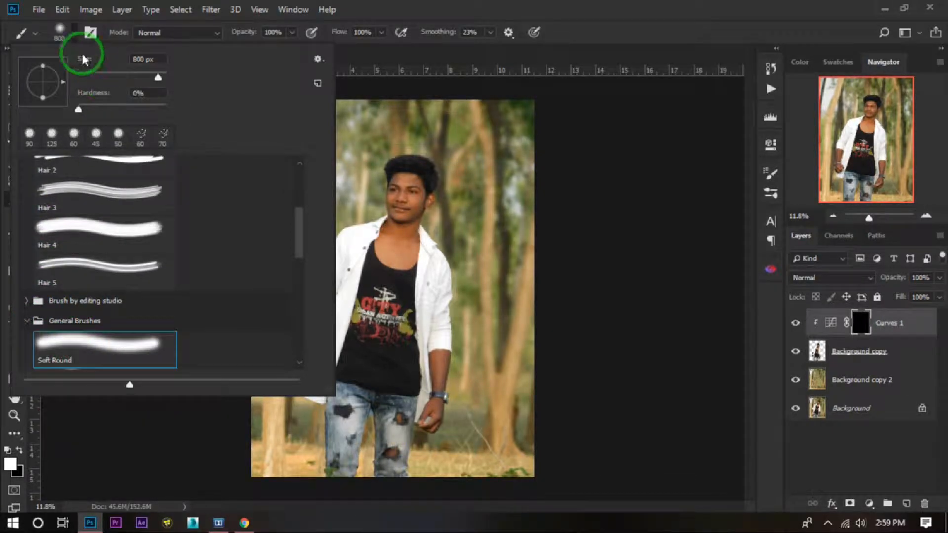
left_click(61, 28)
Reveal the Curves brightening on the man's face and neck by painting white on the mask with a 200 px brush
scroll(441, 162, "up", 5)
key("bracketleft")
key("bracketleft")
key("bracketleft")
key("bracketleft")
key("bracketleft")
key("bracketleft")
key("bracketleft")
key("bracketleft")
key("bracketleft")
key("bracketleft")
key("bracketleft")
scroll(339, 189, "up", 3)
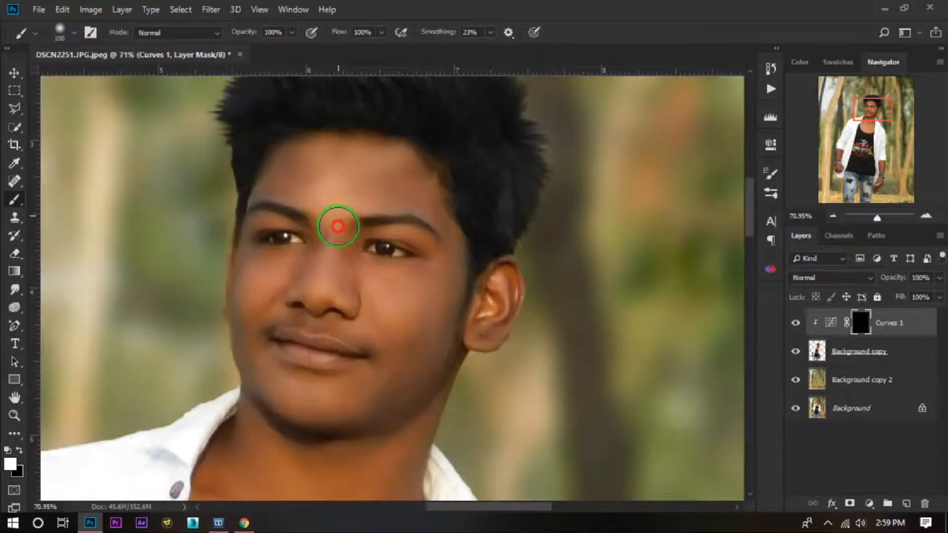
key("bracketright")
key("bracketright")
key("bracketright")
key("bracketright")
mouse_move(333, 215)
left_mouse_down()
mouse_move(360, 185)
mouse_move(407, 193)
mouse_move(422, 264)
mouse_move(356, 355)
mouse_move(290, 376)
left_mouse_up()
mouse_move(293, 161)
left_mouse_down()
mouse_move(288, 329)
mouse_move(406, 319)
left_mouse_up()
left_click_drag(498, 295, 499, 306)
left_click_drag(359, 403, 417, 198)
mouse_move(338, 288)
left_mouse_down()
mouse_move(290, 296)
mouse_move(385, 291)
left_mouse_up()
mouse_move(387, 175)
left_mouse_down()
mouse_move(351, 200)
mouse_move(423, 385)
left_mouse_up()
scroll(414, 380, "down", 2)
mouse_move(269, 291)
left_mouse_down()
mouse_move(364, 395)
mouse_move(410, 286)
mouse_move(367, 228)
left_mouse_up()
scroll(366, 227, "down", 3, "alt")
scroll(381, 331, "up", 4)
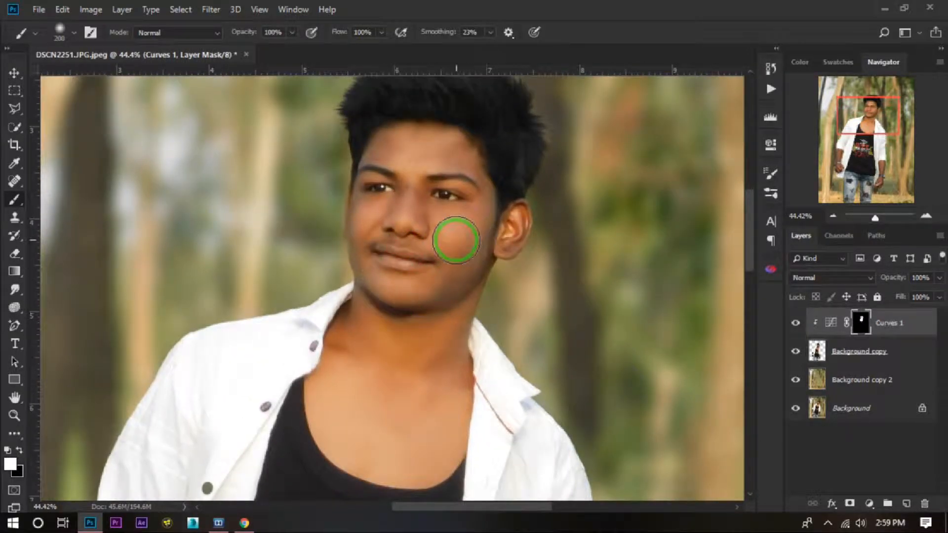
Brighten the forearm with the wristwatch by painting white on the Curves 1 mask with a 100 px brush
scroll(456, 240, "down", 12)
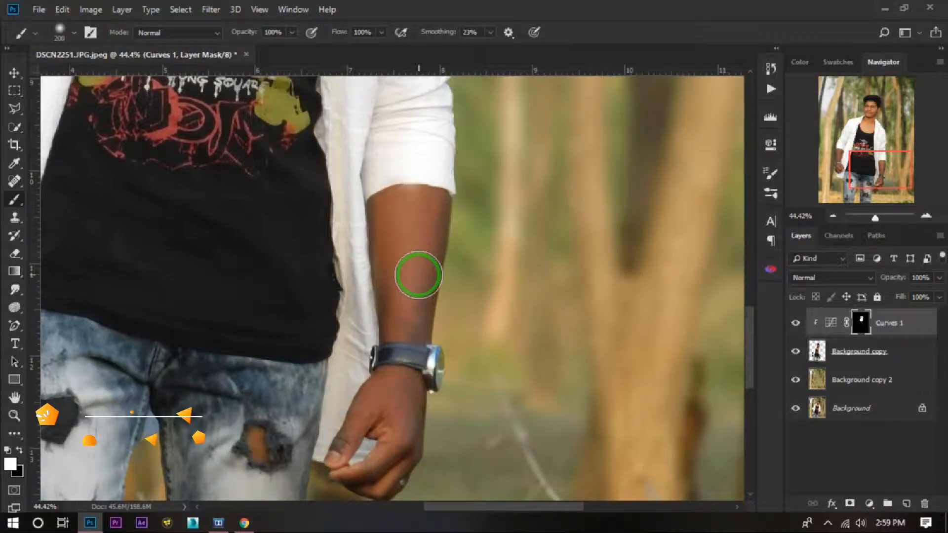
key("bracketleft")
key("bracketleft")
mouse_move(384, 213)
left_mouse_down()
mouse_move(398, 341)
mouse_move(404, 221)
mouse_move(389, 214)
mouse_move(429, 200)
mouse_move(441, 228)
mouse_move(407, 348)
left_mouse_up()
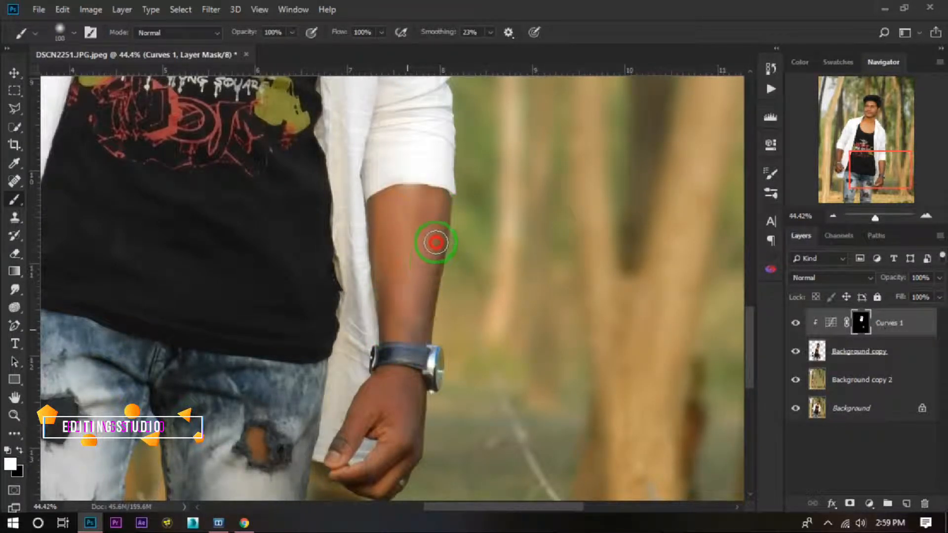
left_click_drag(434, 250, 423, 205)
mouse_move(384, 307)
left_mouse_down()
mouse_move(332, 455)
mouse_move(387, 387)
mouse_move(377, 450)
mouse_move(415, 346)
left_mouse_up()
scroll(417, 354, "down", 1)
Brighten the forearm and hand with the bracelet by painting white on the Curves 1 mask
left_click_drag(253, 304, 395, 286)
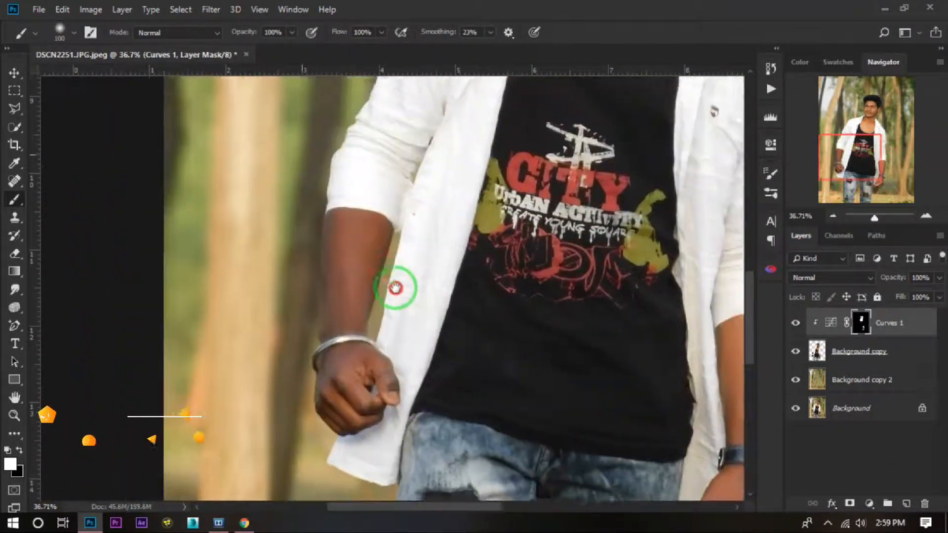
scroll(395, 286, "up", 4)
mouse_move(340, 212)
left_mouse_down()
mouse_move(353, 241)
mouse_move(370, 217)
mouse_move(363, 276)
left_mouse_up()
mouse_move(336, 332)
left_mouse_down()
mouse_move(360, 384)
mouse_move(327, 450)
mouse_move(370, 461)
mouse_move(401, 344)
left_mouse_up()
mouse_move(341, 334)
left_mouse_down()
mouse_move(340, 399)
mouse_move(341, 342)
left_mouse_up()
scroll(395, 332, "down", 15)
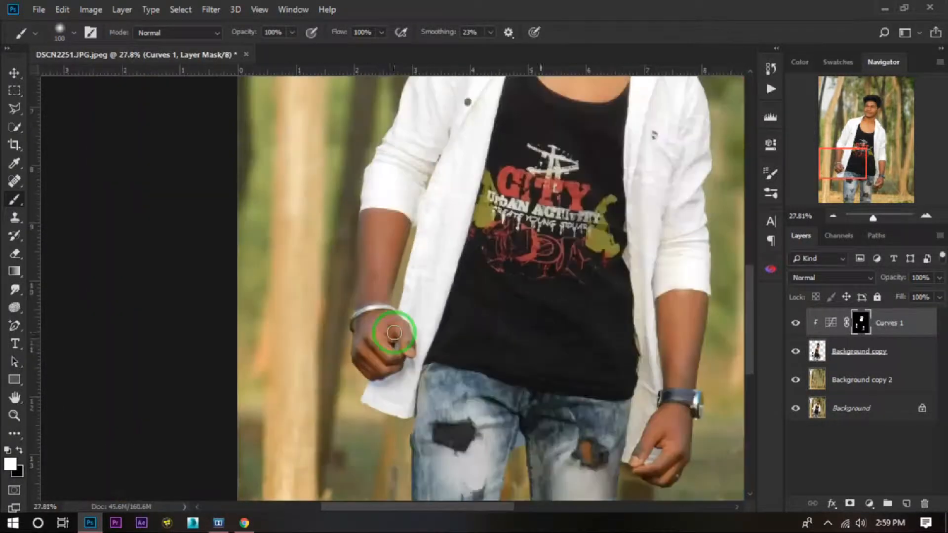
scroll(439, 276, "up", 3)
scroll(418, 202, "down", 3)
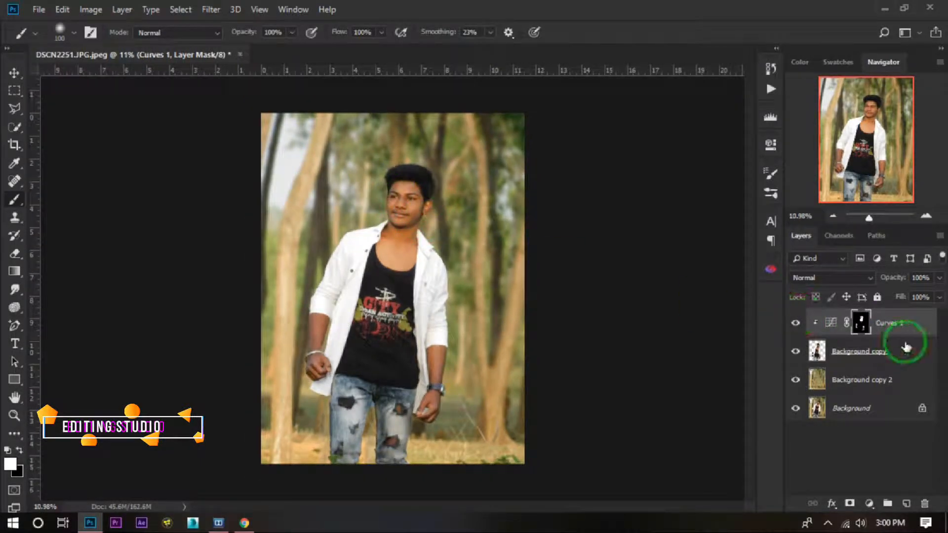
Stamp all visible layers into a new top layer and open it in the Camera Raw Filter
key("ctrl+alt+shift+e")
left_click(211, 10)
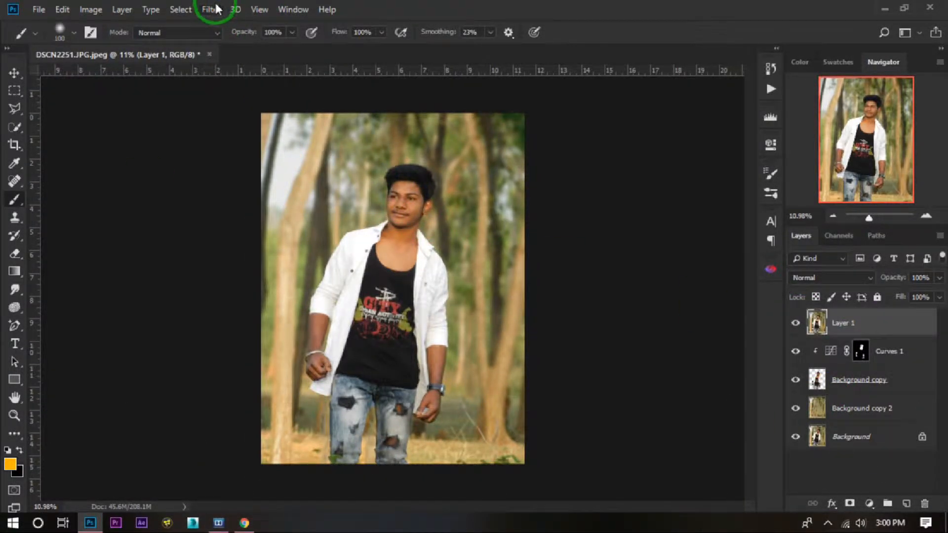
left_click(247, 92)
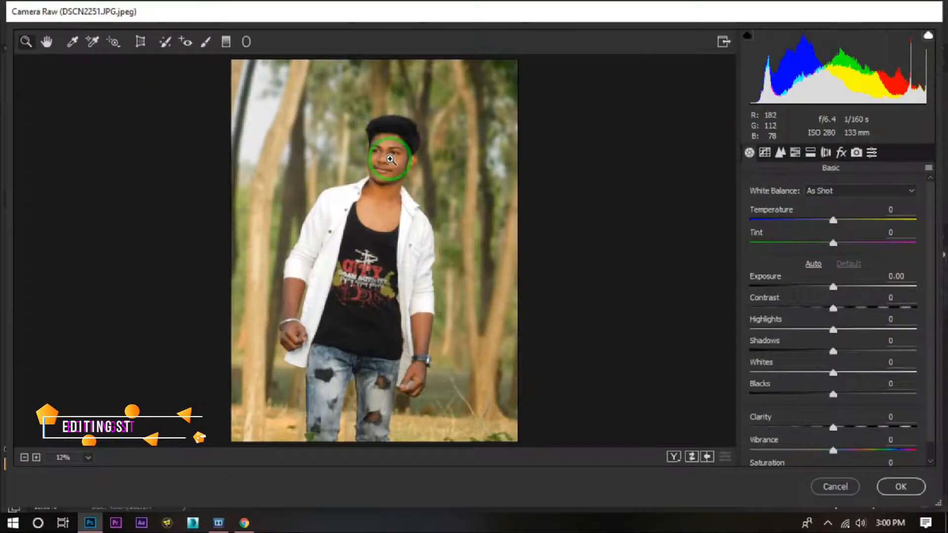
Compare the Jack Nikam V2 and jack NIKAM V3 presets and apply Jack Nikam V2 to the photo
left_click(871, 152)
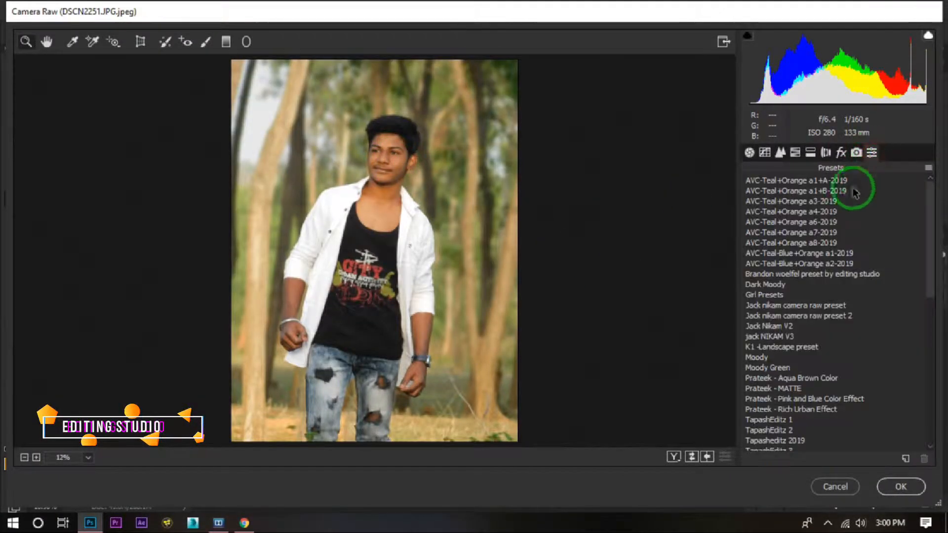
left_click(773, 330)
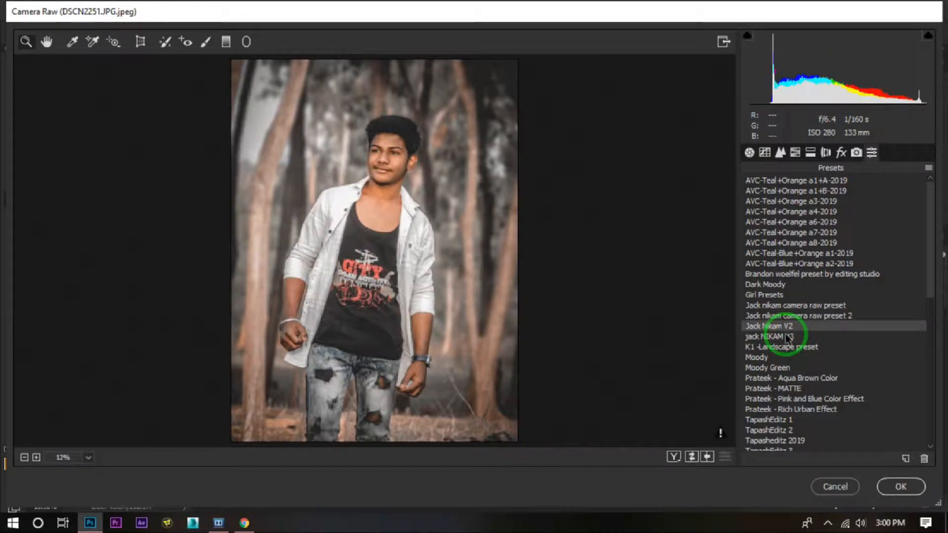
left_click(785, 340)
left_click(785, 329)
Set Contrast to -8, Shadows +59, Whites +32, Blacks -31, Clarity +58, Vibrance +29 and Saturation -9 in the basic adjustments
left_click(749, 153)
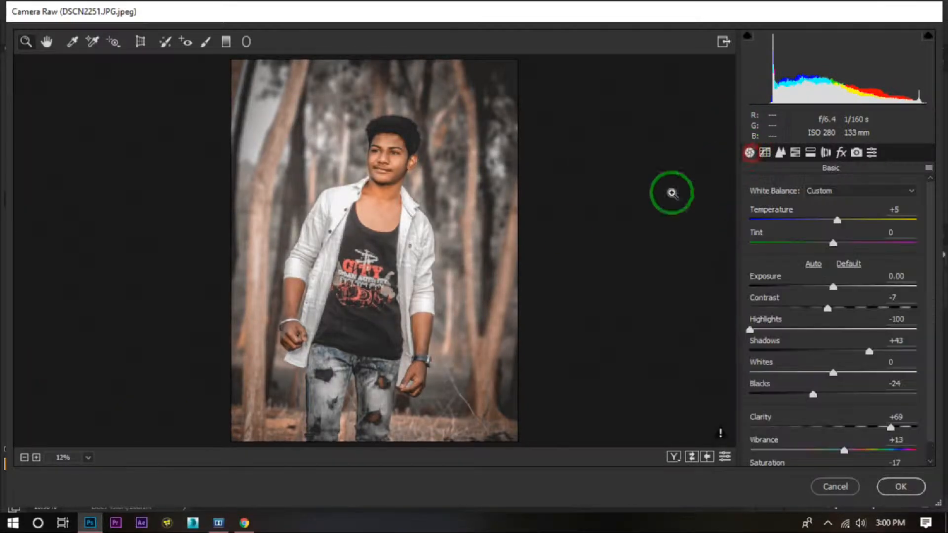
mouse_move(815, 305)
left_mouse_down()
mouse_move(839, 305)
mouse_move(815, 308)
left_mouse_up()
left_click(802, 352)
left_click_drag(802, 355, 788, 395)
left_click_drag(795, 306, 803, 305)
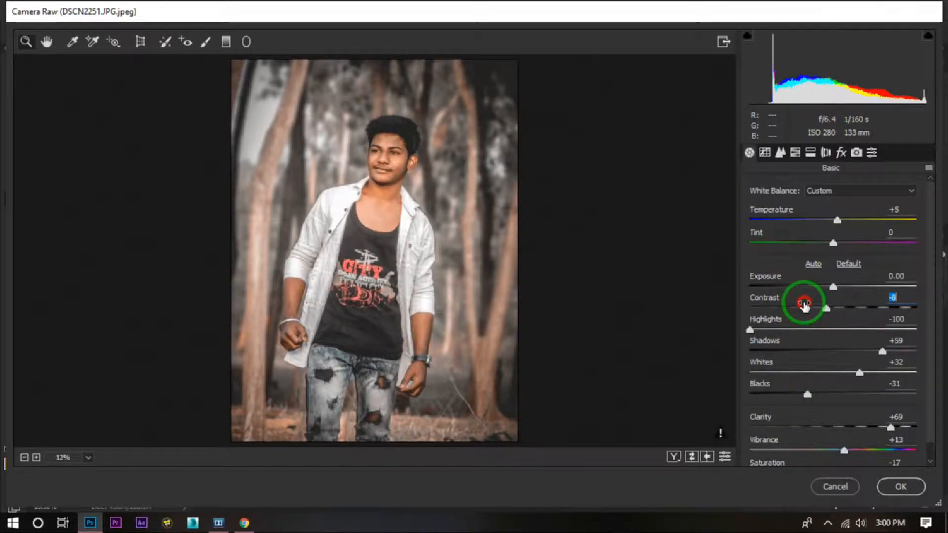
left_click_drag(798, 420, 819, 426)
scroll(811, 431, "down", 2)
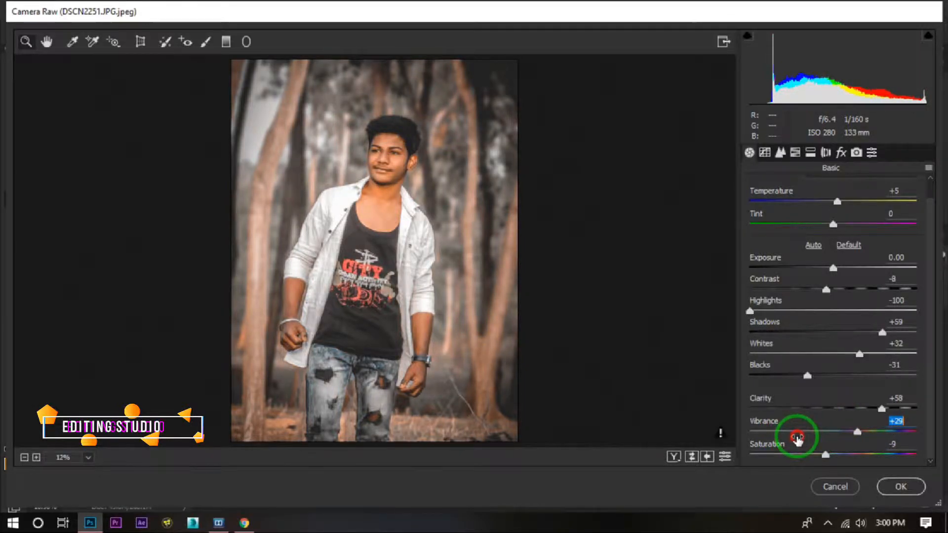
Set the Oranges saturation to -1 and the Oranges luminance to +25 in the HSL adjustments
left_click(765, 152)
left_click(780, 152)
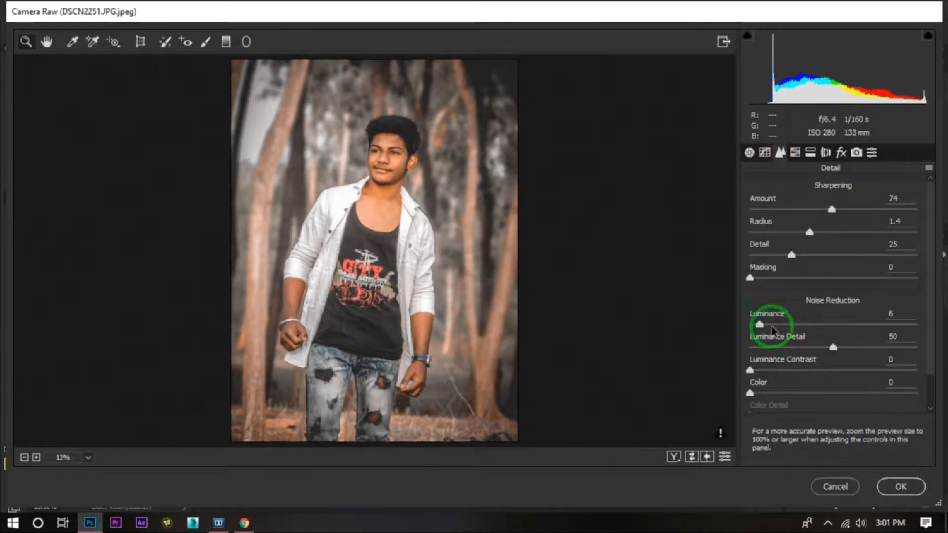
left_click(795, 152)
left_click_drag(863, 259, 833, 289)
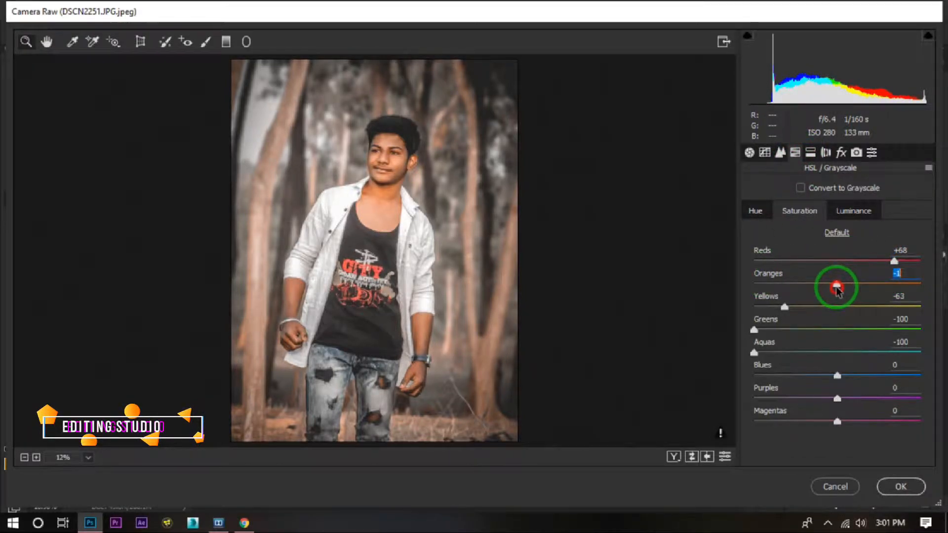
left_click_drag(827, 374, 825, 402)
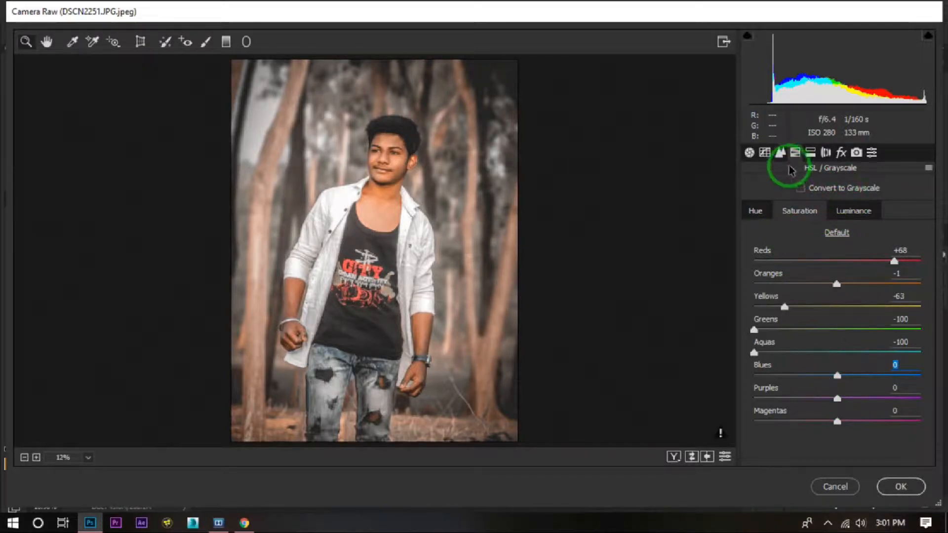
left_click(854, 210)
left_click_drag(836, 283, 860, 286)
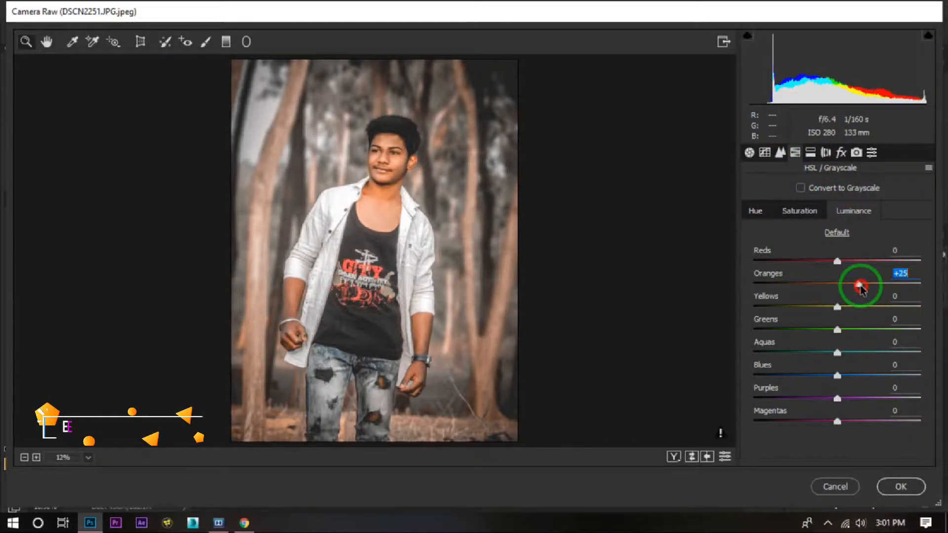
Set Dehaze to +10 and adjust the amount, midpoint and feather of the post-crop vignette in the Camera Raw effects
left_click(825, 152)
left_click(840, 152)
left_click_drag(819, 199, 827, 217)
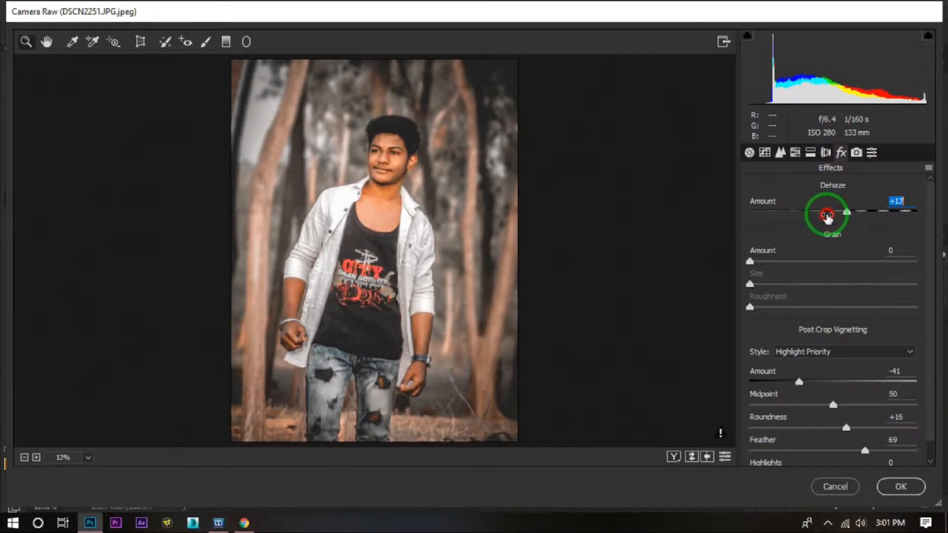
left_click_drag(796, 369, 757, 370)
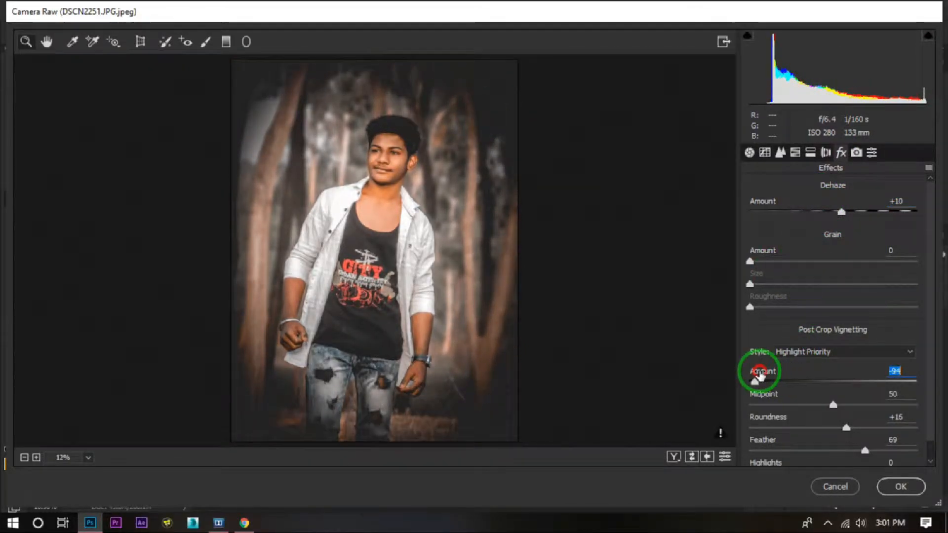
left_click_drag(789, 405, 760, 407)
left_click_drag(818, 441, 806, 444)
mouse_move(776, 380)
left_mouse_down()
mouse_move(816, 379)
mouse_move(808, 404)
mouse_move(769, 380)
mouse_move(795, 381)
mouse_move(775, 381)
mouse_move(781, 384)
left_mouse_up()
Try shifting the Blue Primary hue in the camera calibration and reset it to 0
left_click(856, 152)
left_click_drag(837, 414, 730, 408)
double_click(754, 413)
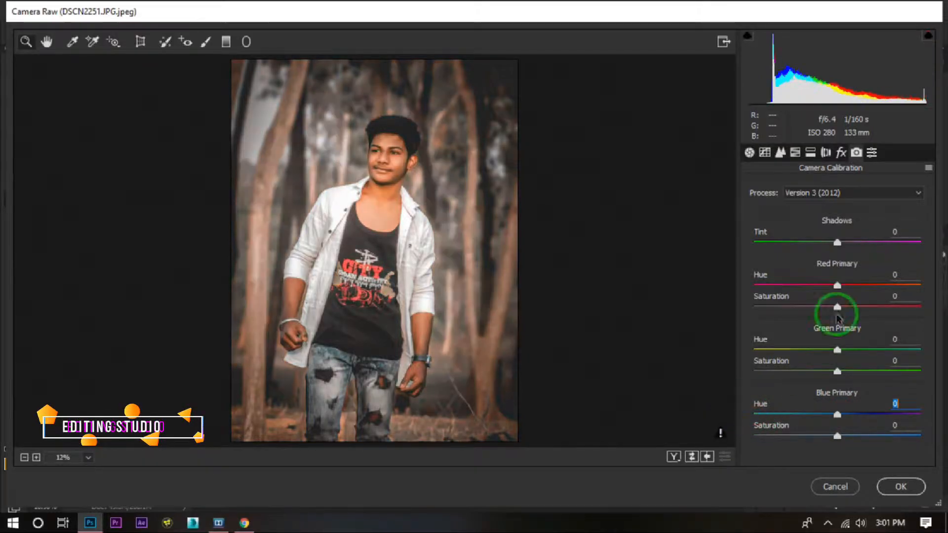
Add three points along the RGB point curve and raise its black endpoint to an output of 25
left_click(764, 152)
left_click_drag(761, 405, 730, 425)
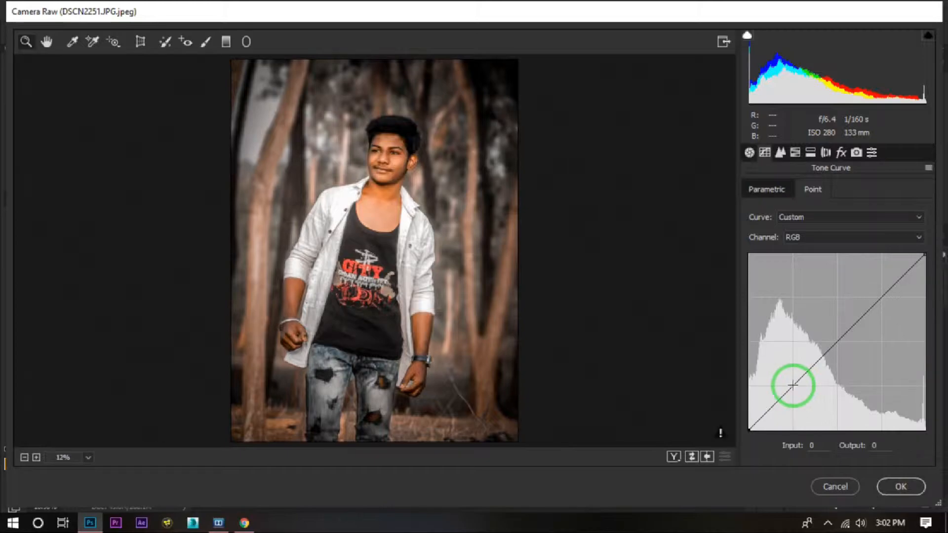
left_click(881, 299)
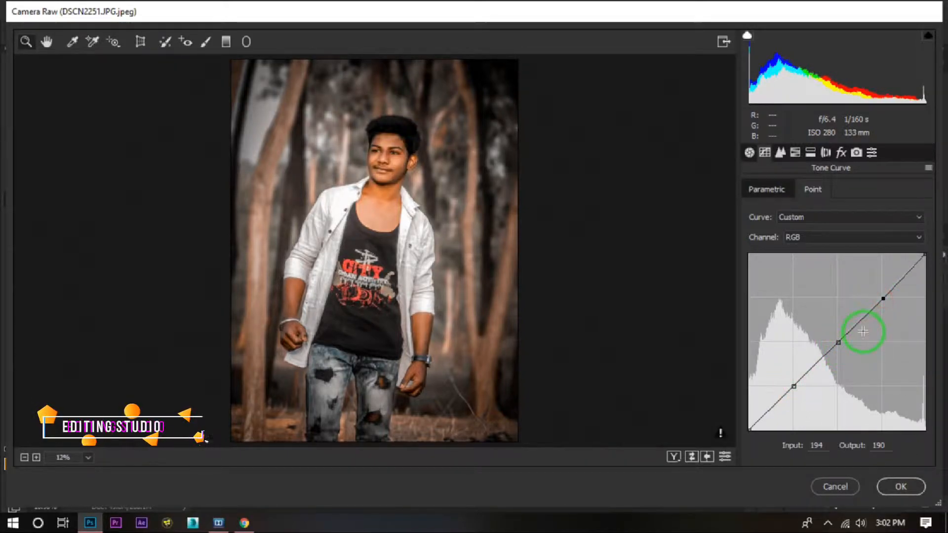
left_click_drag(751, 434, 731, 411)
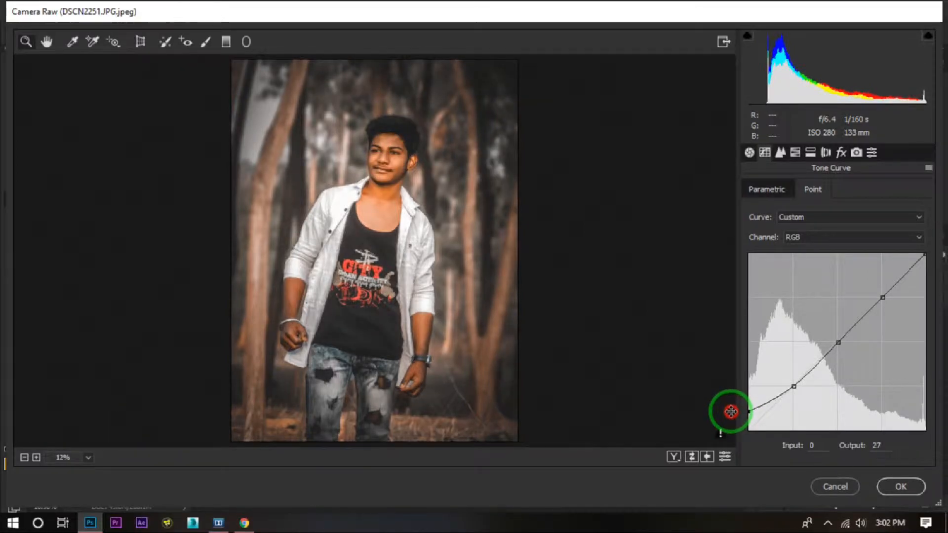
Set Highlights to -100 and Temperature to 0 in the basic adjustments and apply the Camera Raw Filter
left_click(387, 144)
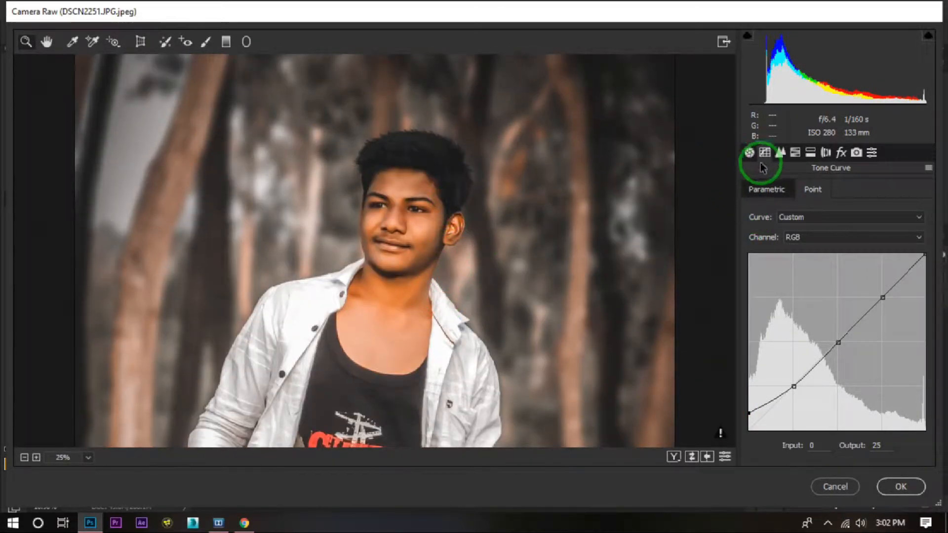
left_click(748, 153)
left_click_drag(757, 312, 733, 328)
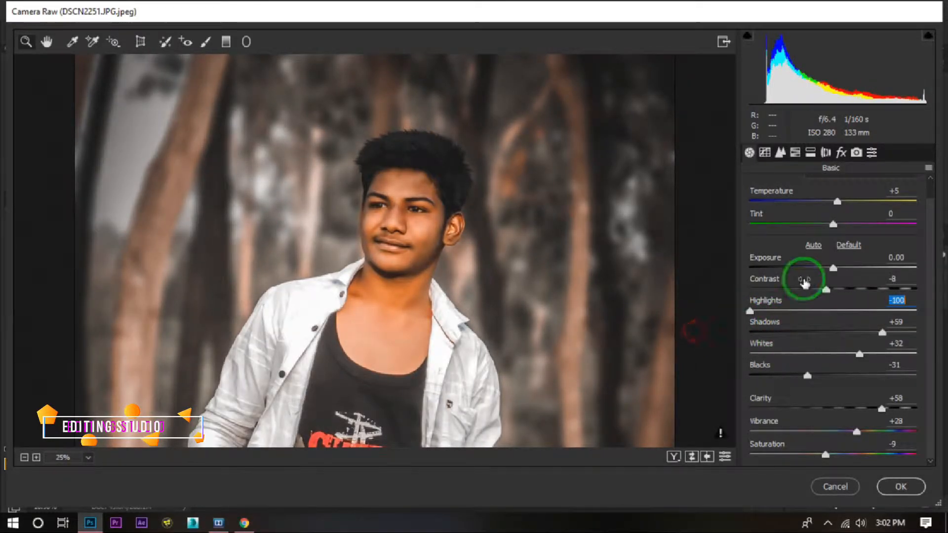
left_click_drag(834, 201, 848, 197)
double_click(859, 206)
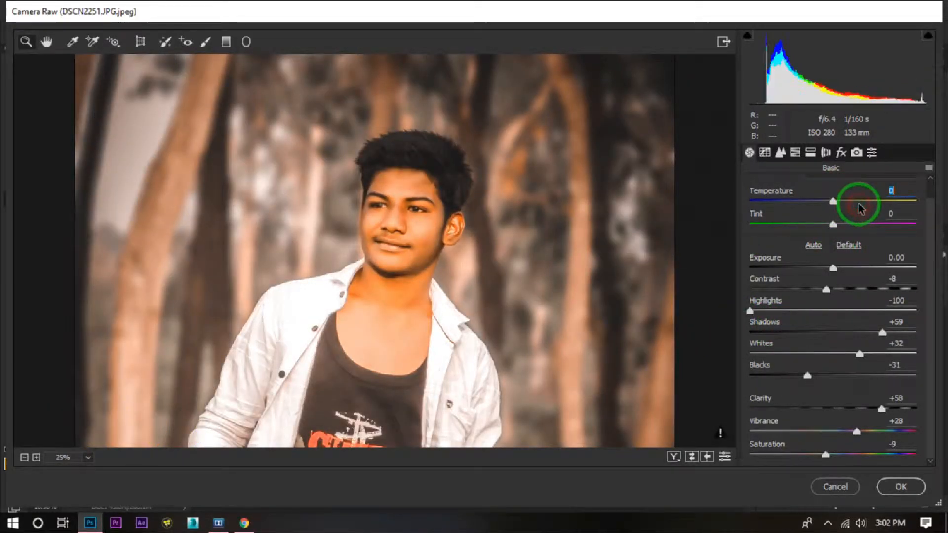
key("ctrl+0")
left_click(899, 486)
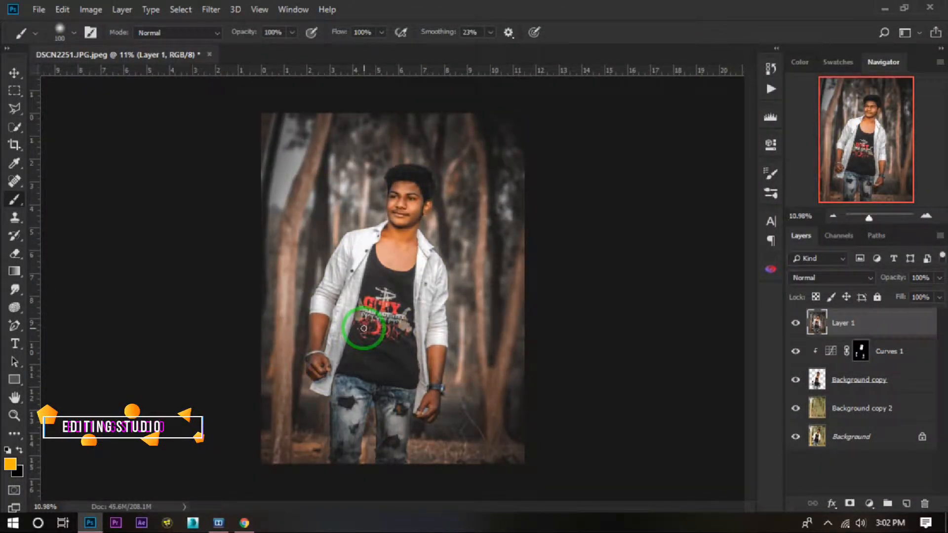
Brighten the man's face and upper chest on Layer 1 with the Dodge tool at Midtones range and 26% exposure
scroll(387, 203, "up", 3)
left_click(15, 292)
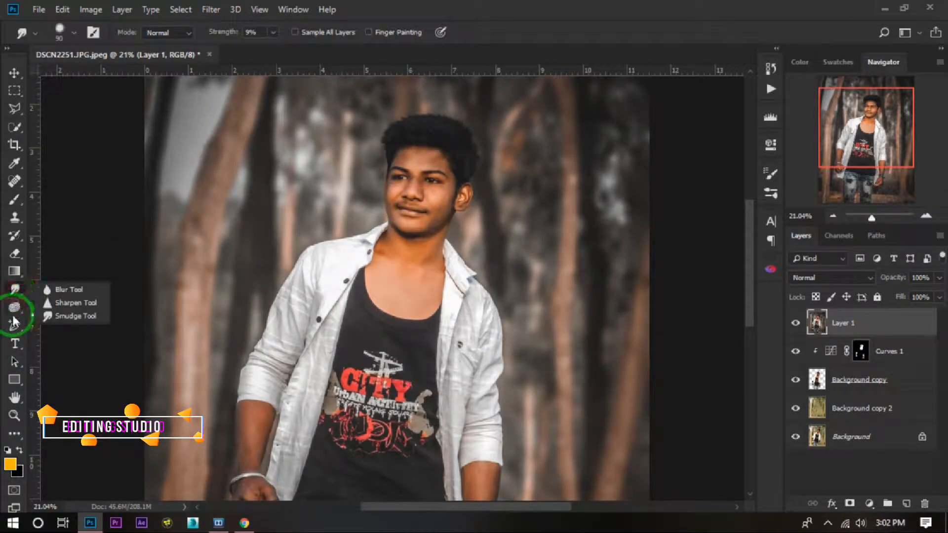
left_click(15, 307)
left_click(74, 306)
scroll(355, 186, "up", 5)
left_click(336, 234)
mouse_move(330, 228)
left_mouse_down()
mouse_move(421, 201)
mouse_move(478, 229)
mouse_move(486, 286)
left_mouse_up()
left_click_drag(363, 295, 382, 185)
mouse_move(319, 206)
left_mouse_down()
mouse_move(325, 311)
mouse_move(359, 360)
mouse_move(475, 325)
mouse_move(463, 342)
mouse_move(482, 287)
mouse_move(352, 259)
mouse_move(423, 195)
mouse_move(383, 192)
mouse_move(550, 223)
mouse_move(526, 267)
mouse_move(353, 229)
mouse_move(363, 299)
mouse_move(520, 321)
left_mouse_up()
scroll(520, 321, "down", 5)
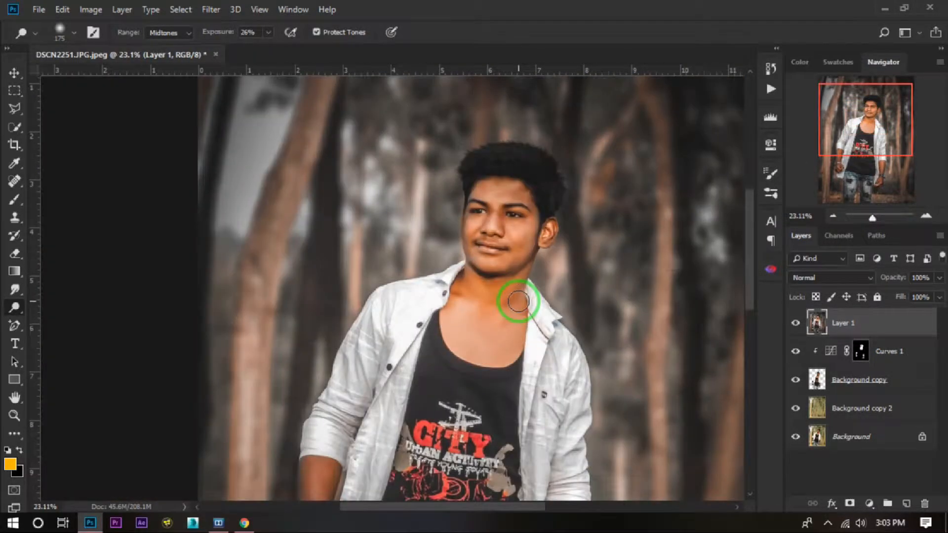
scroll(538, 227, "down", 2)
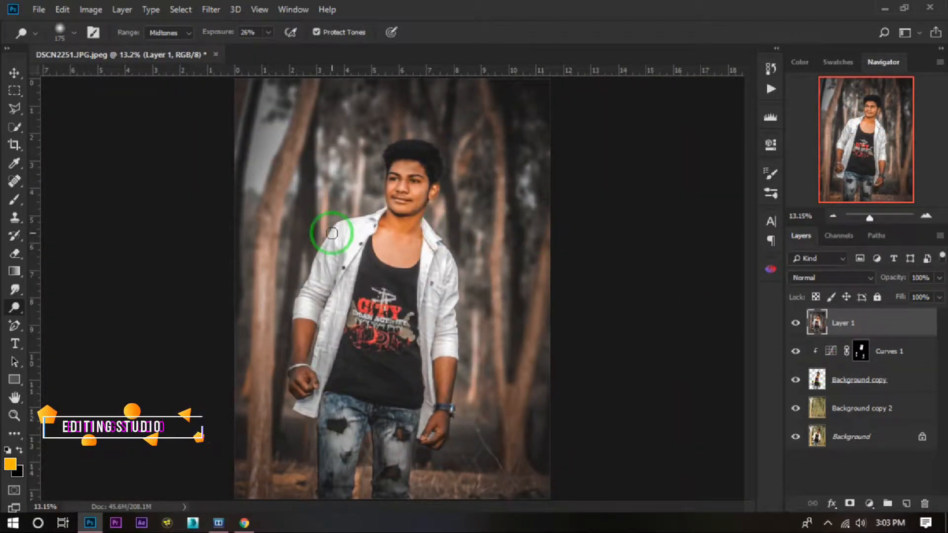
scroll(387, 169, "down", 2)
Duplicate Layer 1 and apply the Clarity preset from Topaz Adjust 5's Vibrant Collection to the copy
left_click_drag(901, 326, 906, 504)
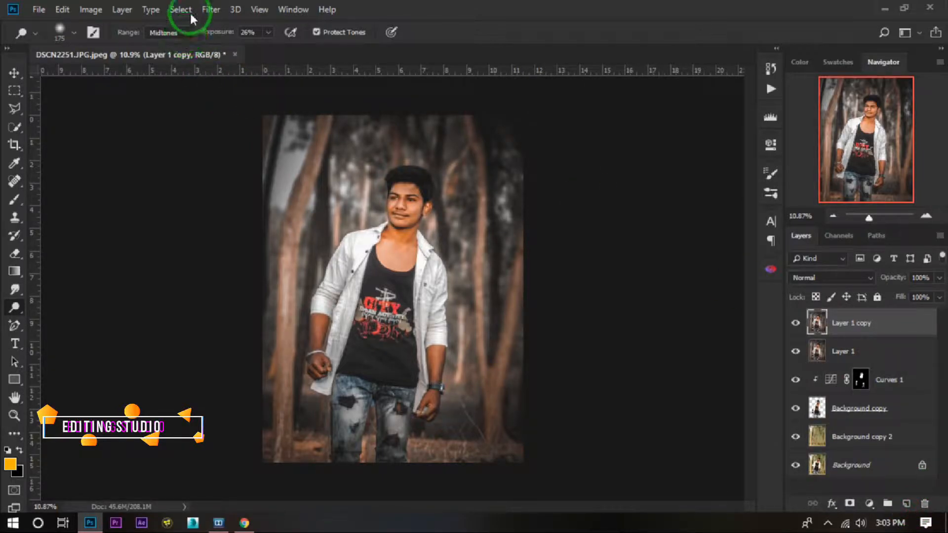
left_click(214, 9)
mouse_move(253, 347)
left_click(414, 214)
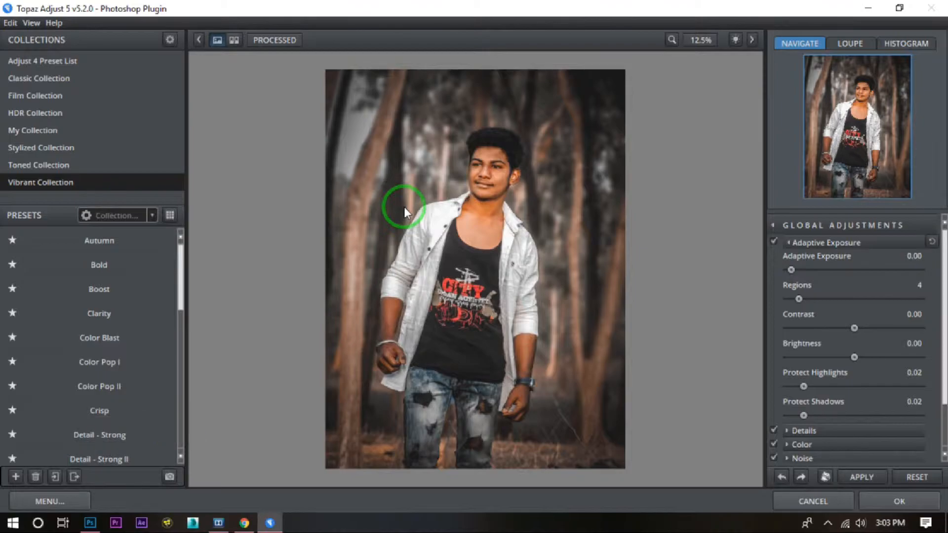
mouse_move(75, 318)
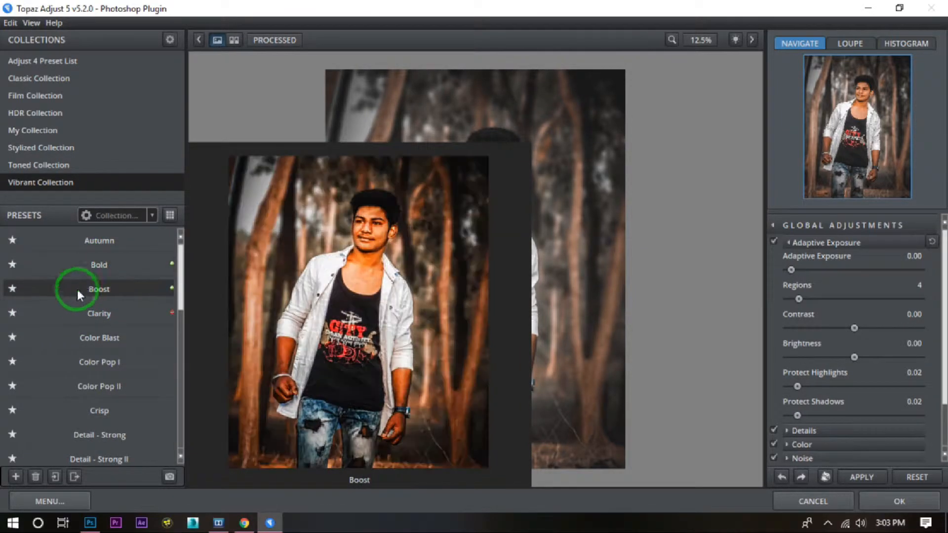
left_click(71, 324)
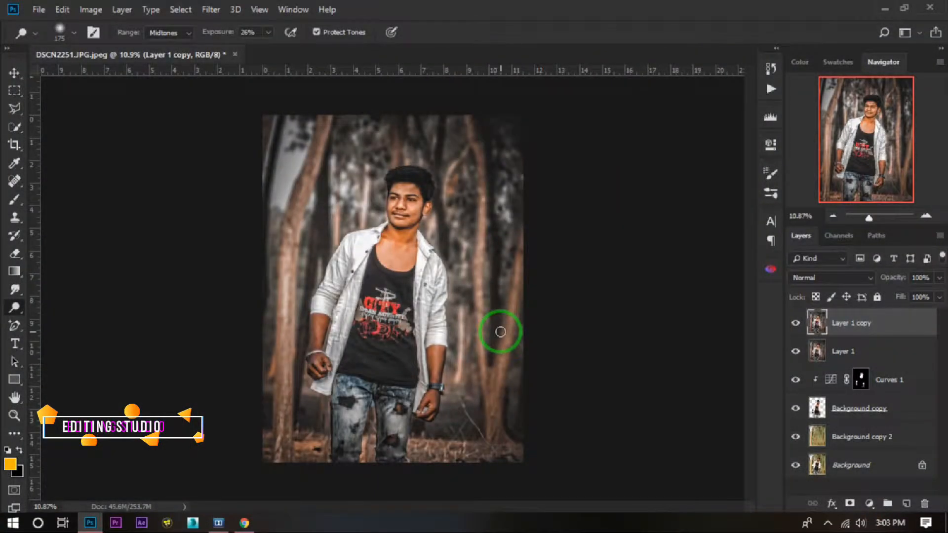
Set the fill of Layer 1 copy to 58% and give the layer an inverted black mask
left_click_drag(901, 299, 765, 320)
scroll(397, 249, "up", 4)
left_click_drag(894, 301, 943, 323)
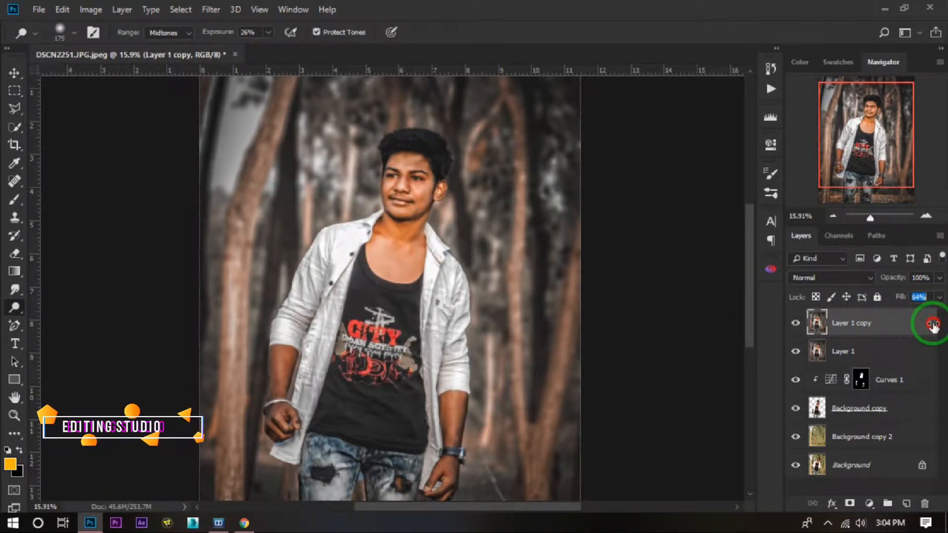
left_click(848, 503)
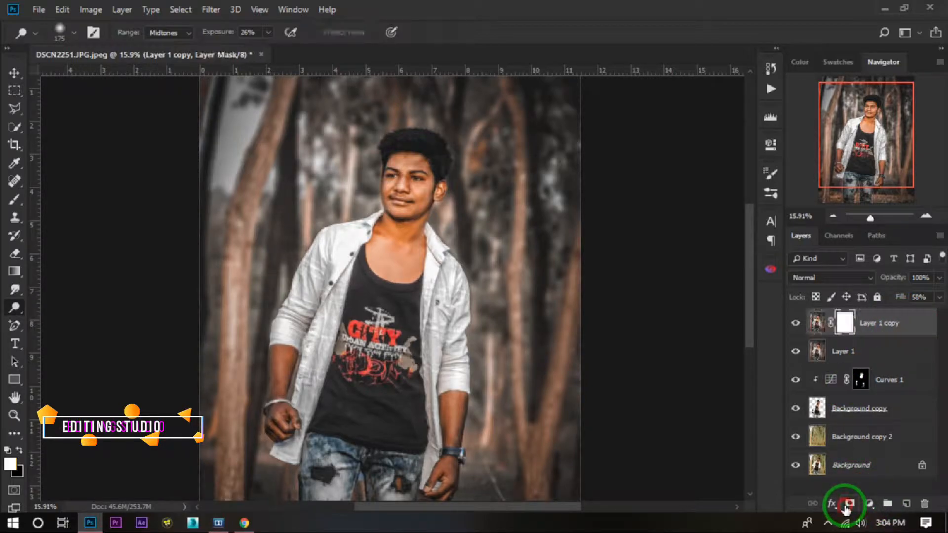
key("ctrl+i")
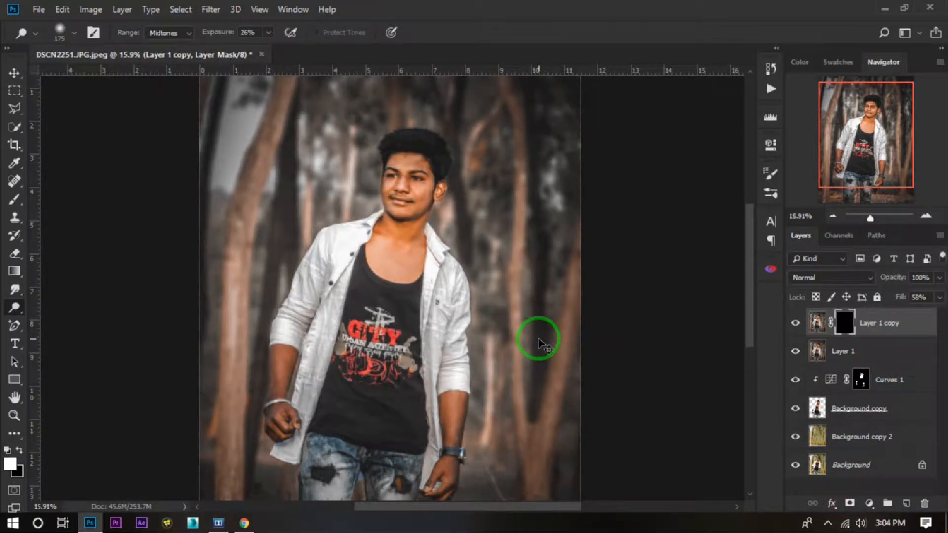
Load the outline of Background copy as a selection and paint the mask white over the man's clothes with a size 300 brush
left_click(14, 200)
scroll(302, 248, "up", 3)
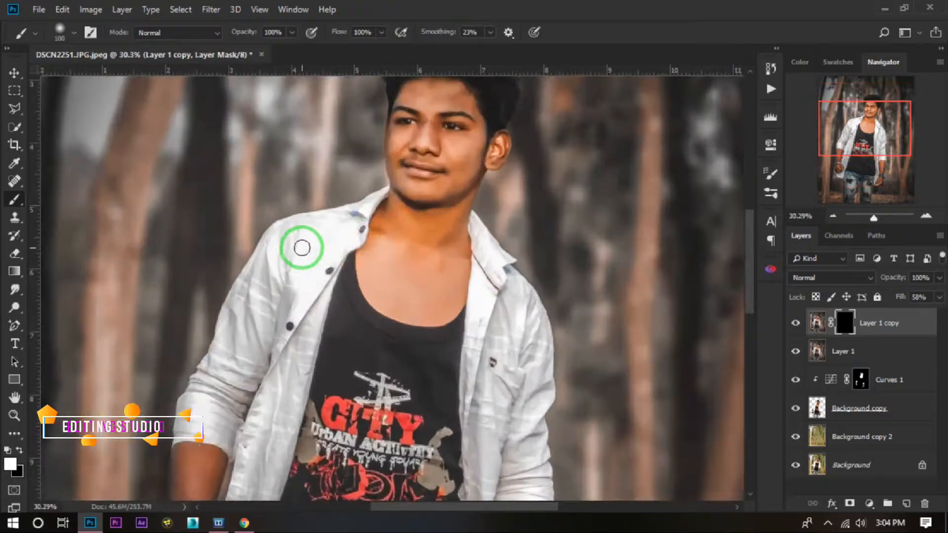
left_click(816, 408, "ctrl")
mouse_move(280, 281)
left_mouse_down()
mouse_move(186, 431)
mouse_move(273, 247)
left_mouse_up()
key("bracketright")
key("bracketright")
key("bracketright")
mouse_move(305, 311)
left_mouse_down()
mouse_move(264, 352)
mouse_move(289, 441)
left_mouse_up()
mouse_move(486, 342)
left_mouse_down()
mouse_move(510, 311)
mouse_move(510, 321)
left_mouse_up()
left_click_drag(490, 446, 482, 259)
left_click_drag(237, 335, 411, 314)
mouse_move(527, 316)
left_mouse_down()
mouse_move(522, 381)
mouse_move(475, 326)
mouse_move(455, 435)
left_mouse_up()
left_click_drag(441, 410, 476, 334)
mouse_move(431, 173)
left_mouse_down()
mouse_move(321, 252)
mouse_move(322, 271)
left_mouse_up()
mouse_move(421, 311)
left_mouse_down()
mouse_move(456, 418)
mouse_move(444, 440)
left_mouse_up()
mouse_move(316, 346)
left_mouse_down()
mouse_move(346, 198)
mouse_move(340, 259)
mouse_move(409, 315)
left_mouse_up()
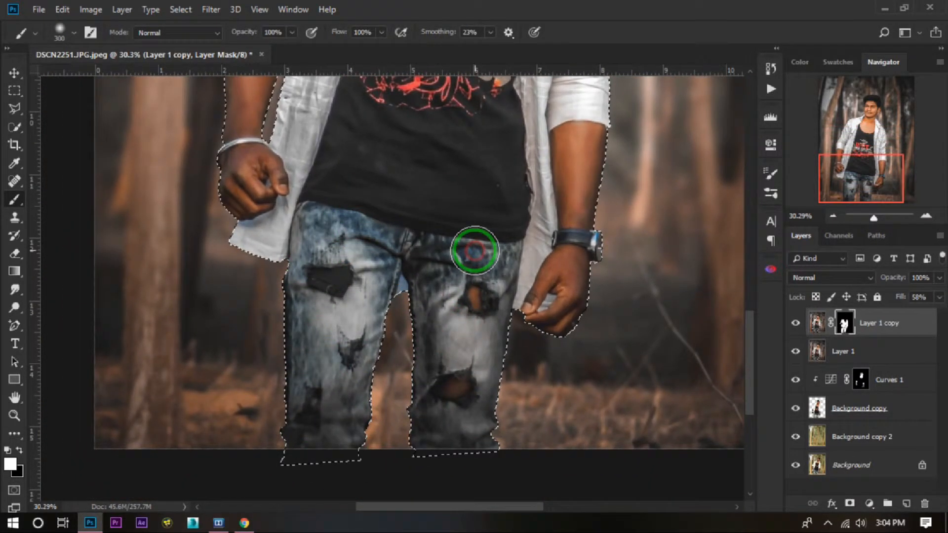
scroll(423, 331, "down", 5)
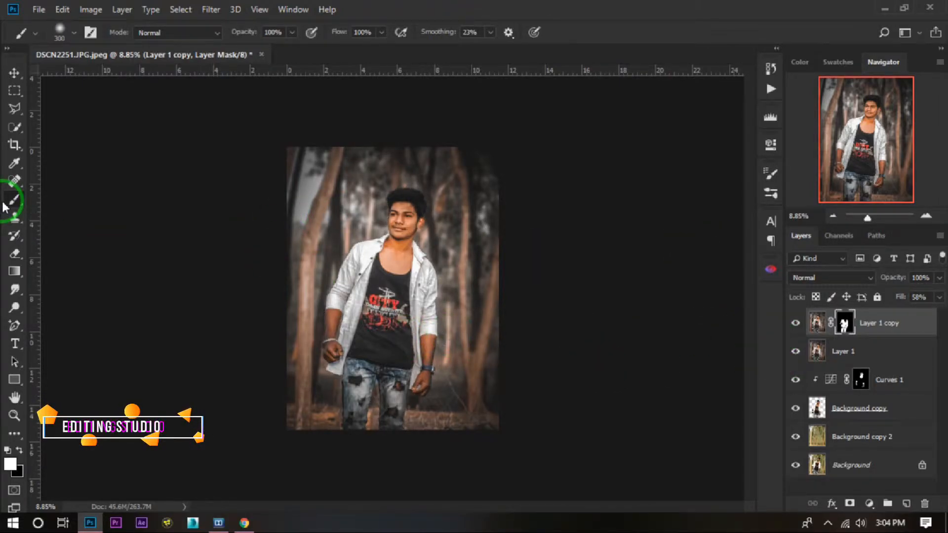
scroll(399, 190, "up", 4)
scroll(429, 158, "down", 2)
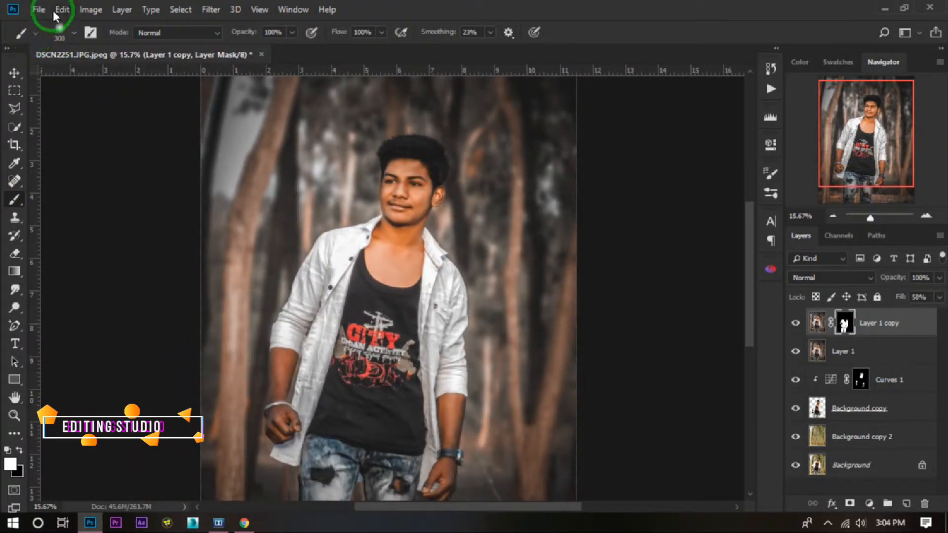
Stamp all visible layers into a new layer above Layer 1 copy
left_click(82, 7)
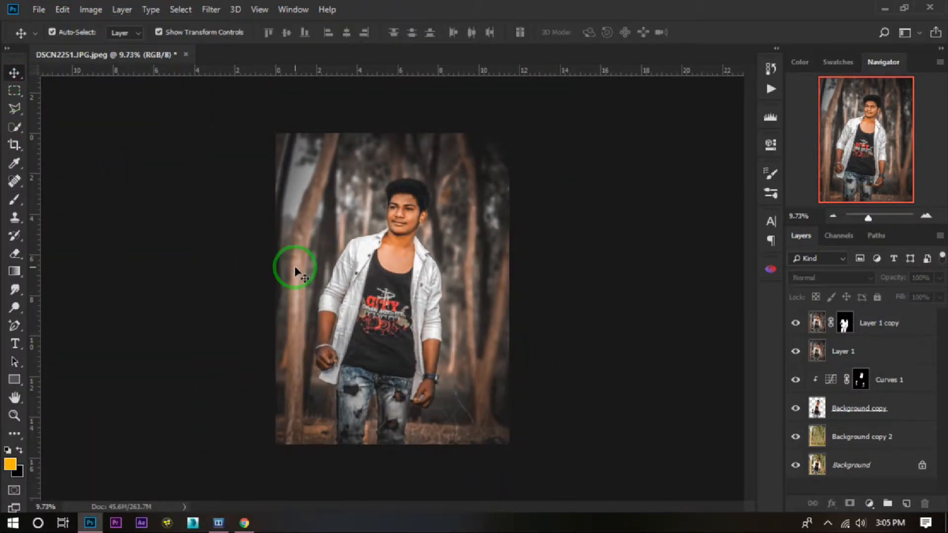
scroll(371, 279, "up", 4)
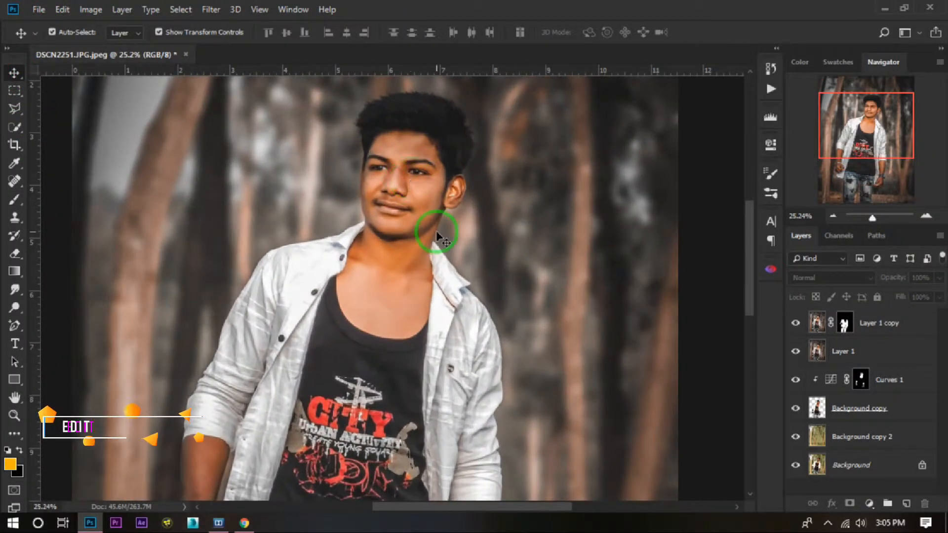
scroll(435, 224, "down", 2)
scroll(476, 287, "down", 1)
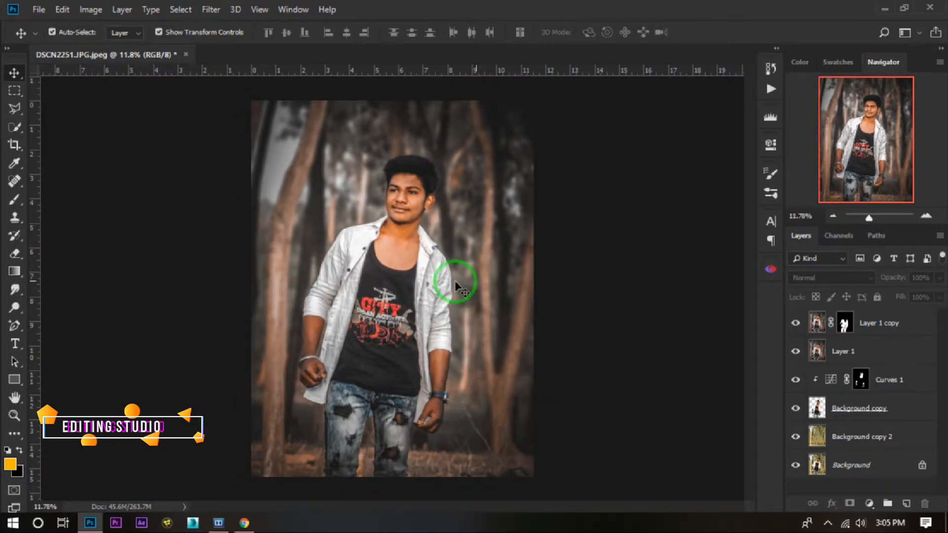
key("ctrl+alt+shift+e")
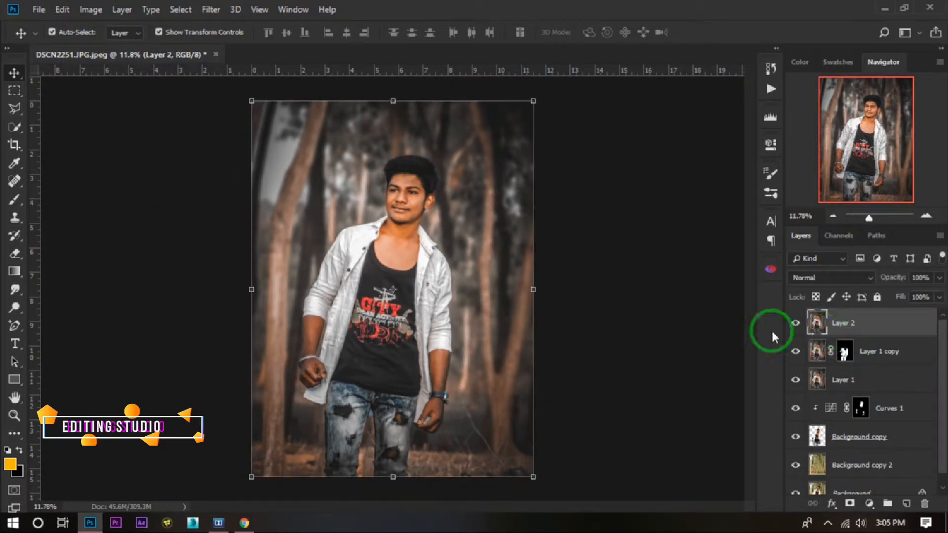
Save the finished photo to the Desktop as a JPEG named DSCN2251 edit
left_click(40, 11)
left_click(369, 255)
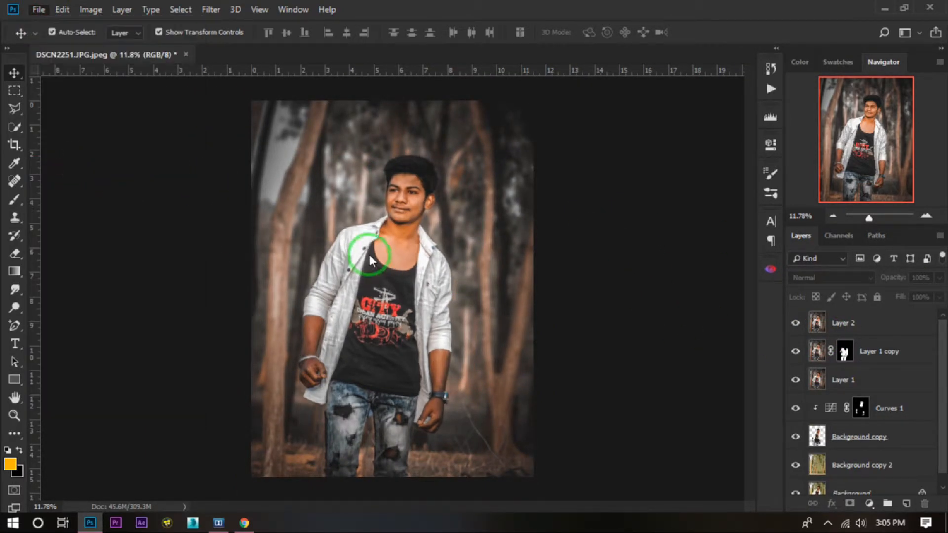
key("ctrl+shift+s")
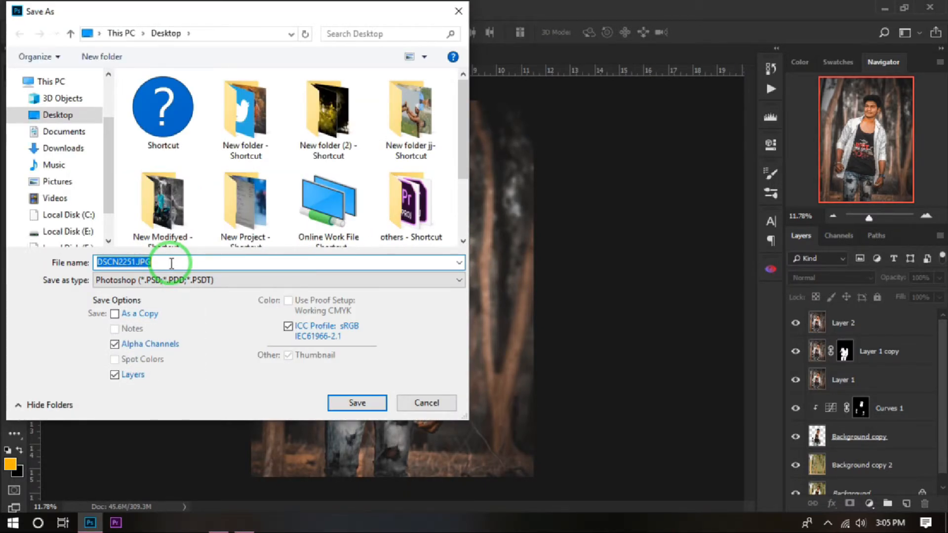
key("BackSpace")
key("BackSpace")
key("BackSpace")
key("BackSpace")
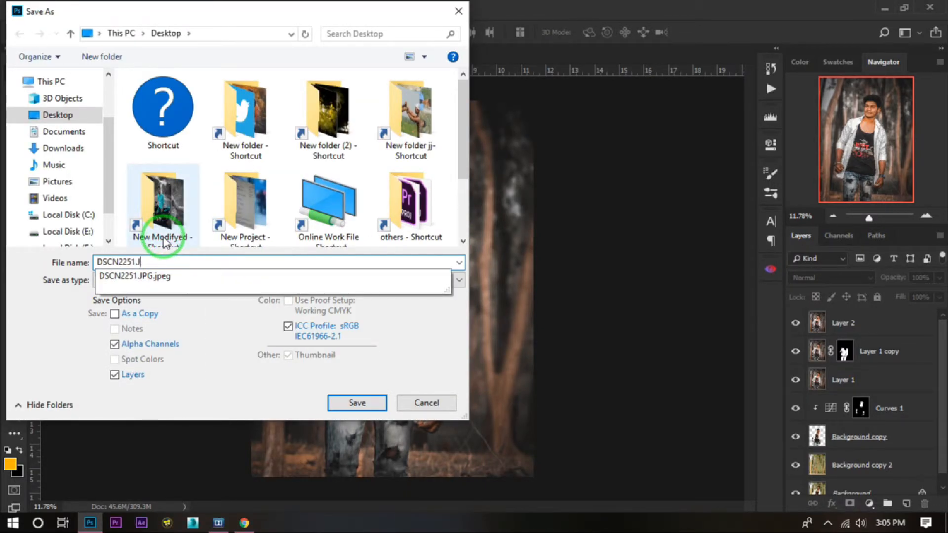
type("edi")
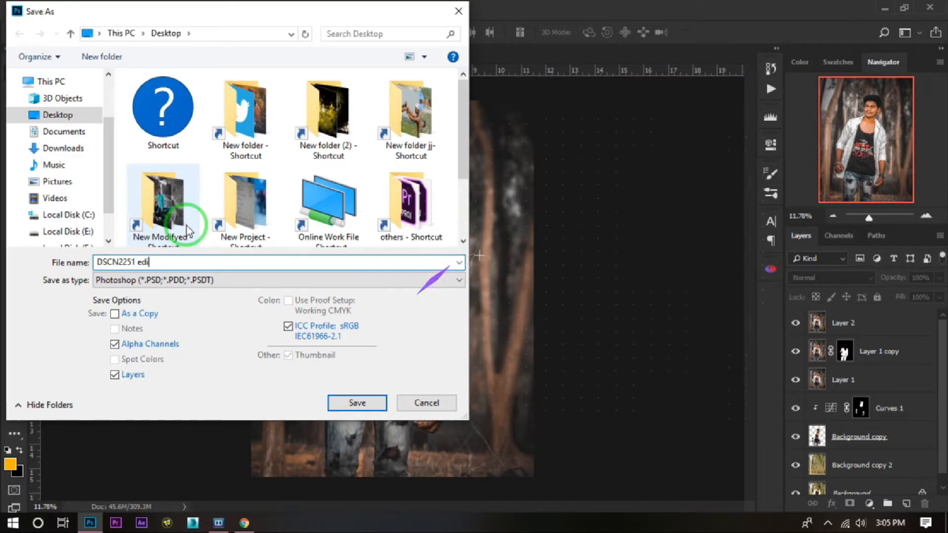
type("t")
left_click(197, 279)
left_click(200, 390)
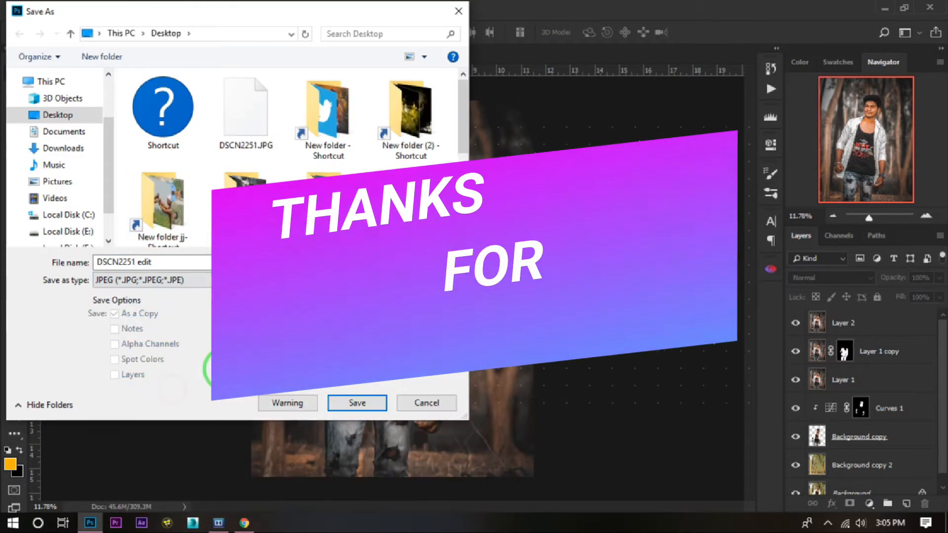
left_click(357, 403)
left_click(553, 113)
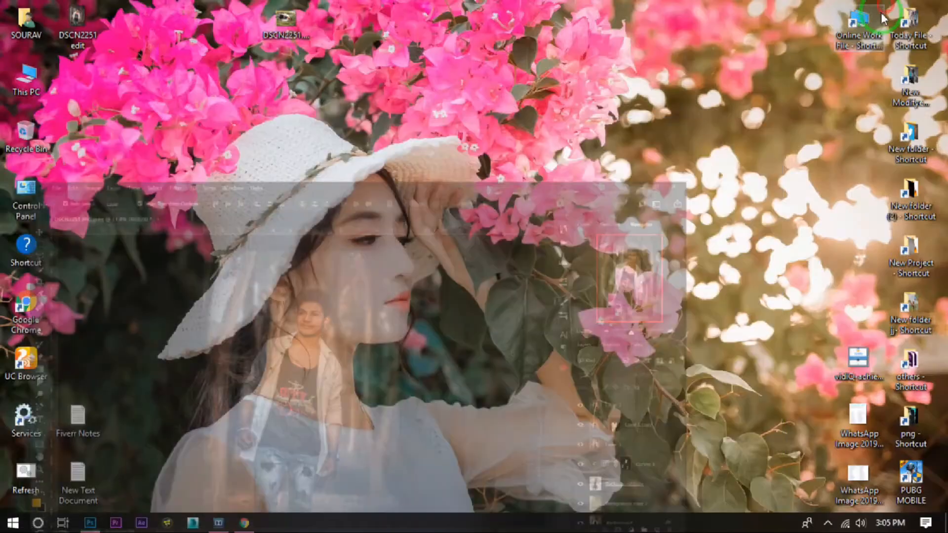
Switch to the desktop and view the saved DSCN2251 edit image in the Picasa Photo Viewer
right_click(314, 124)
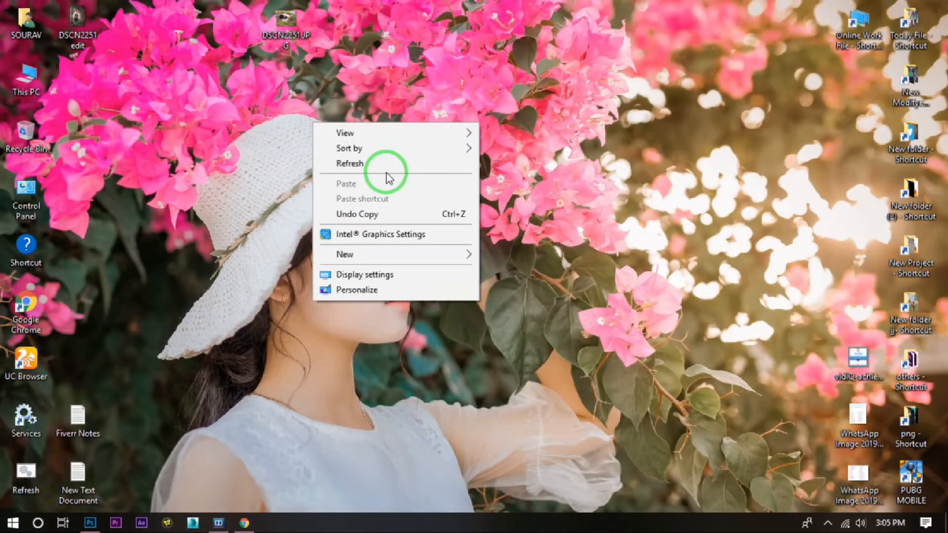
left_click(385, 175)
left_click(81, 37)
double_click(85, 40)
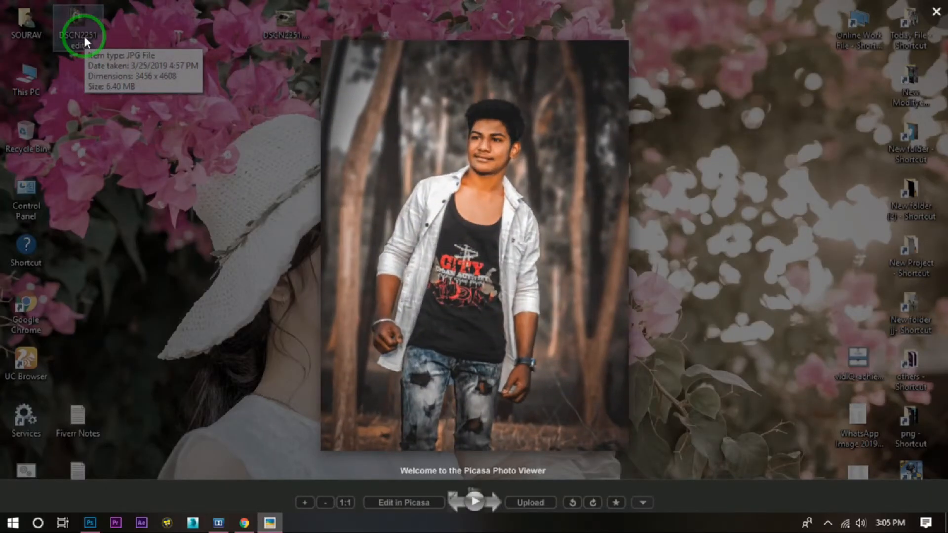
left_click(349, 392)
left_click(248, 522)
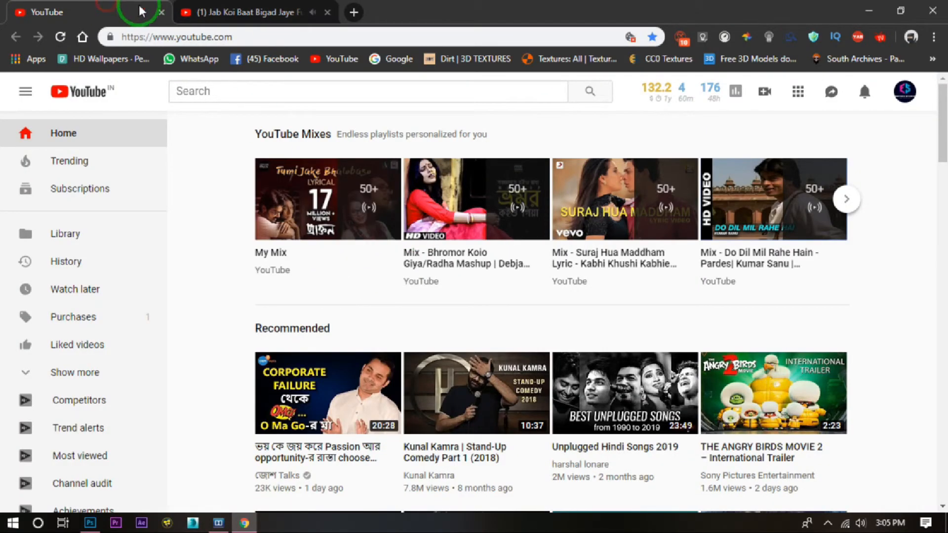
left_click(222, 10)
left_click(375, 269)
left_click(871, 5)
left_click(843, 524)
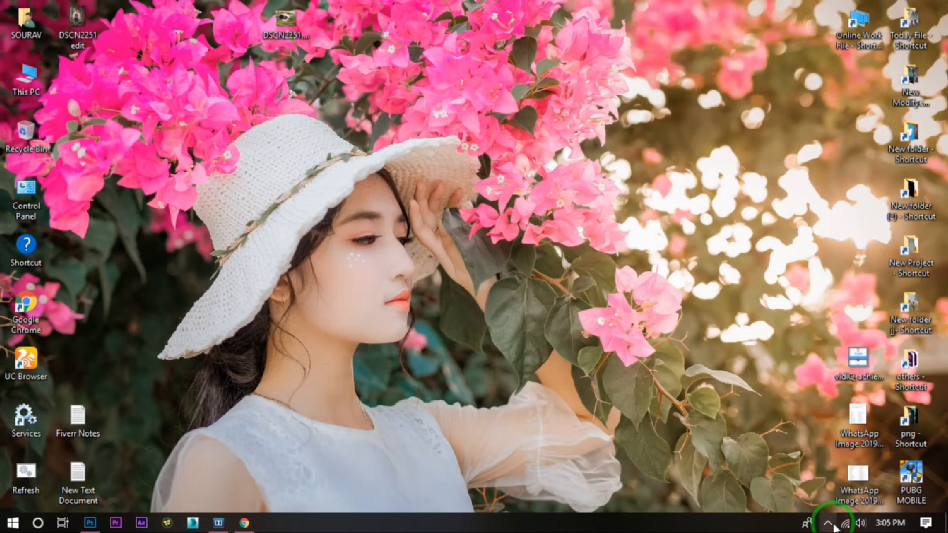